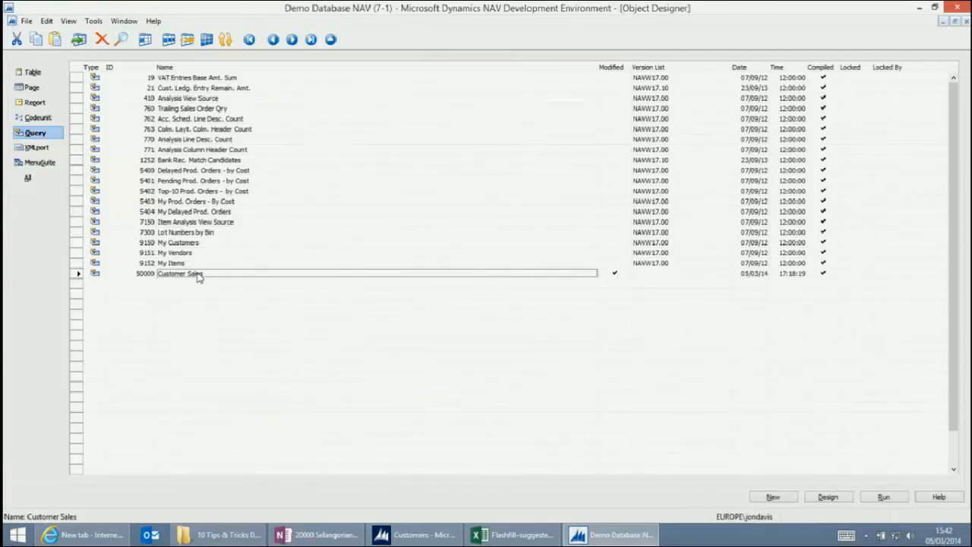
- Open the design of query 50000 Customer Sales to examine its data source and columns
{"action": "double_click", "coordinate": [198, 277]}
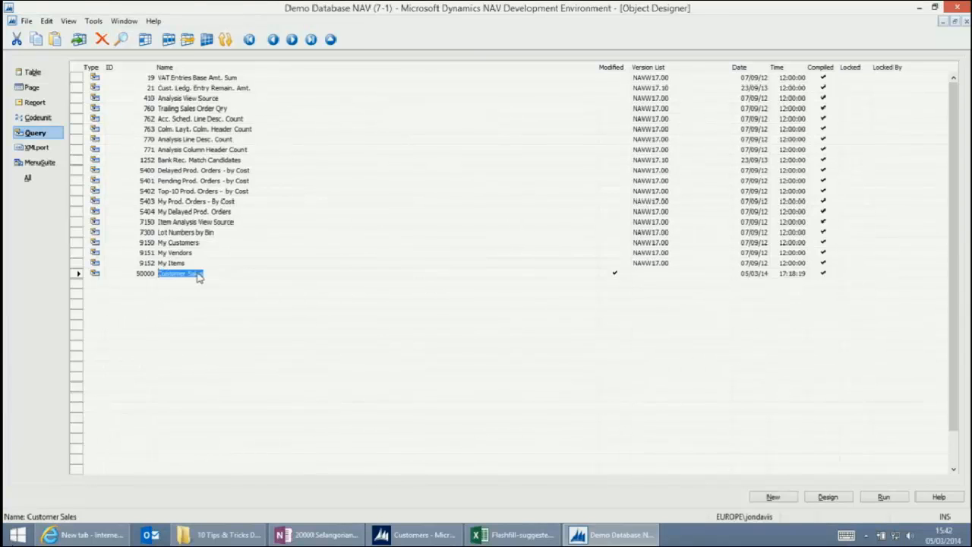
{"action": "left_click", "coordinate": [828, 498]}
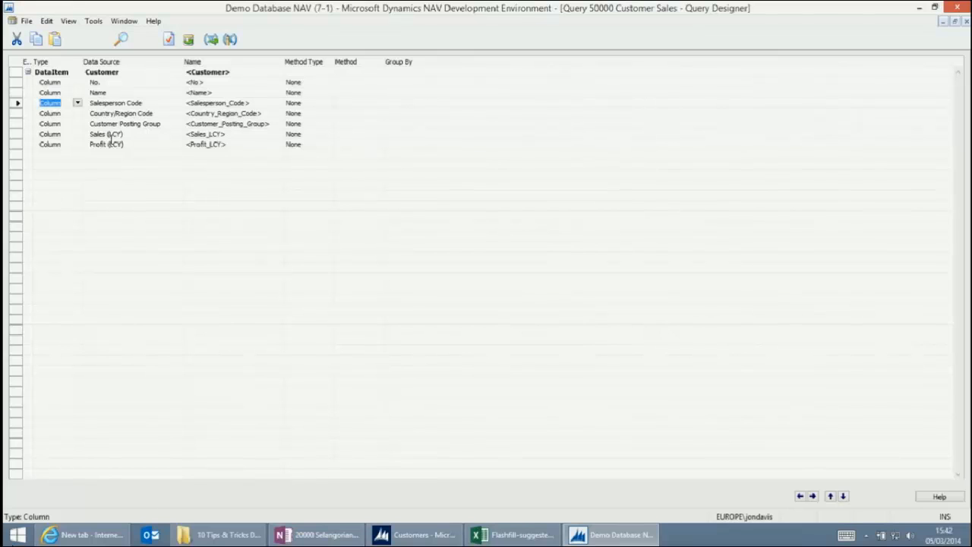
- Switch to the Dynamics NAV client, try to open the Web Services page and reconnect to the server
{"action": "left_click", "coordinate": [414, 535]}
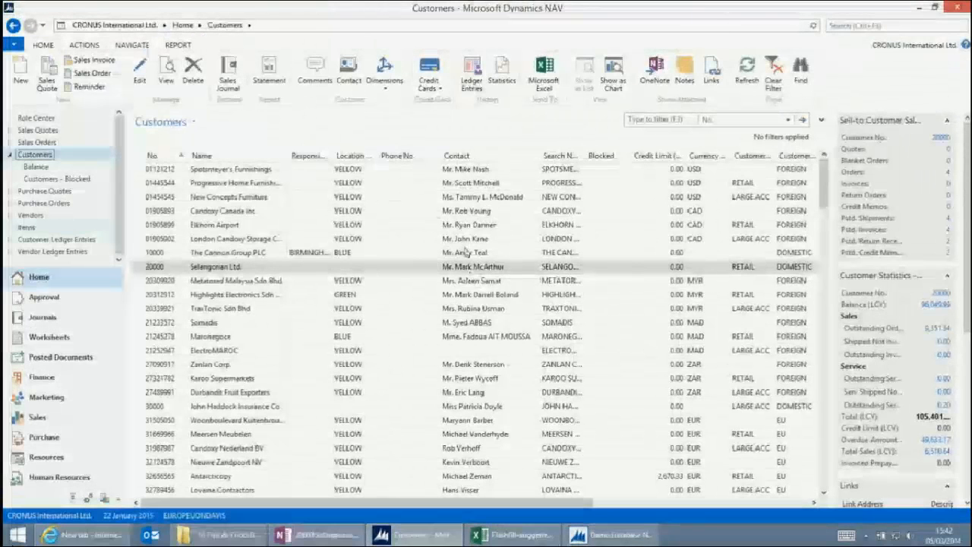
{"action": "left_click", "coordinate": [879, 23]}
{"action": "type", "text": "web"}
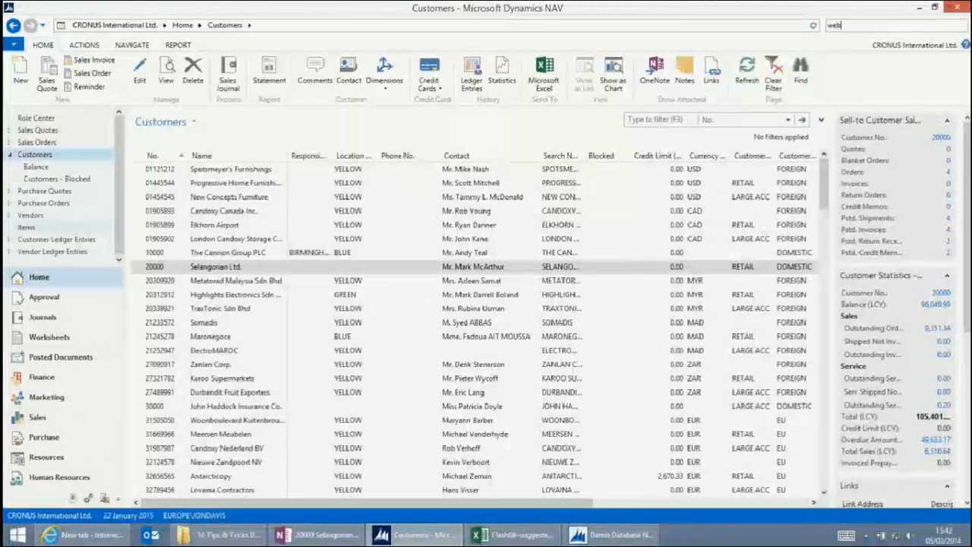
{"action": "type", "text": " ser"}
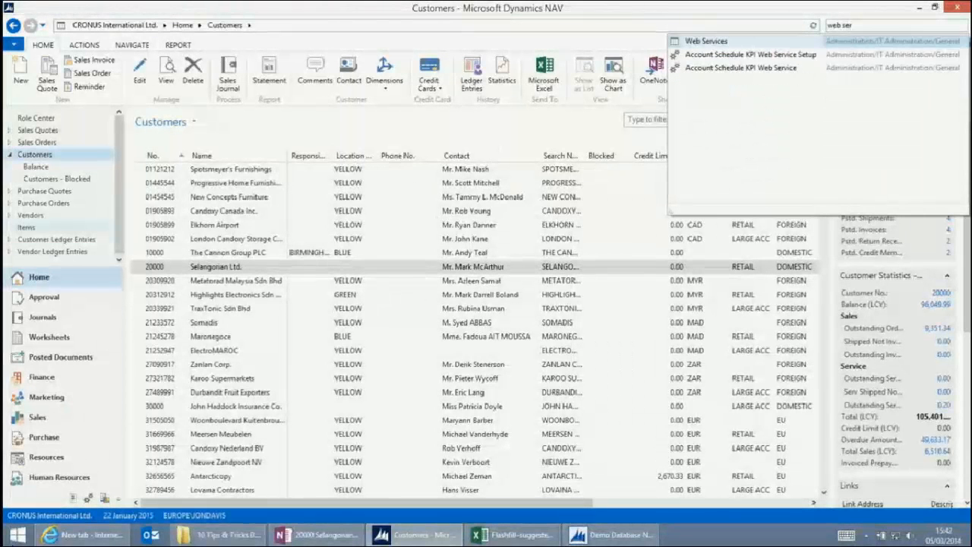
{"action": "left_click", "coordinate": [776, 43]}
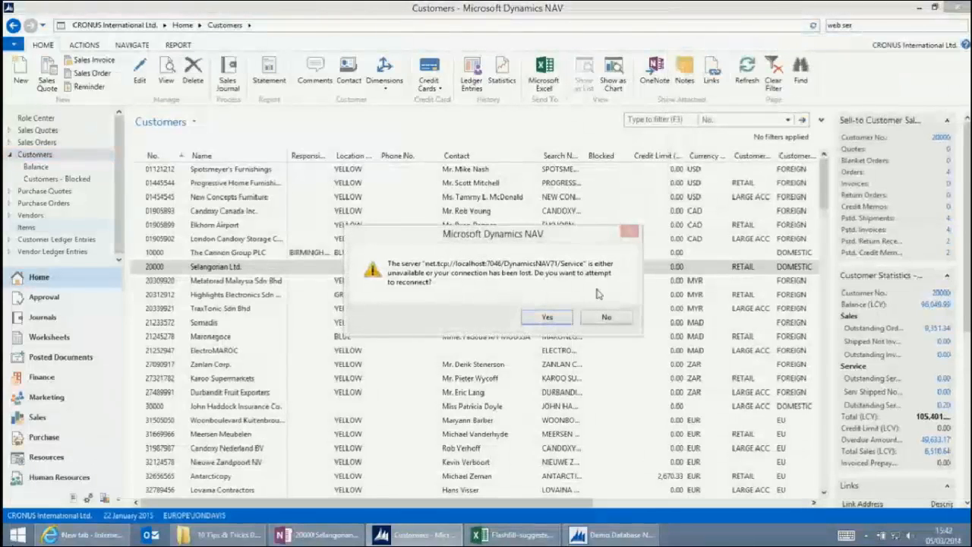
{"action": "left_click", "coordinate": [558, 321]}
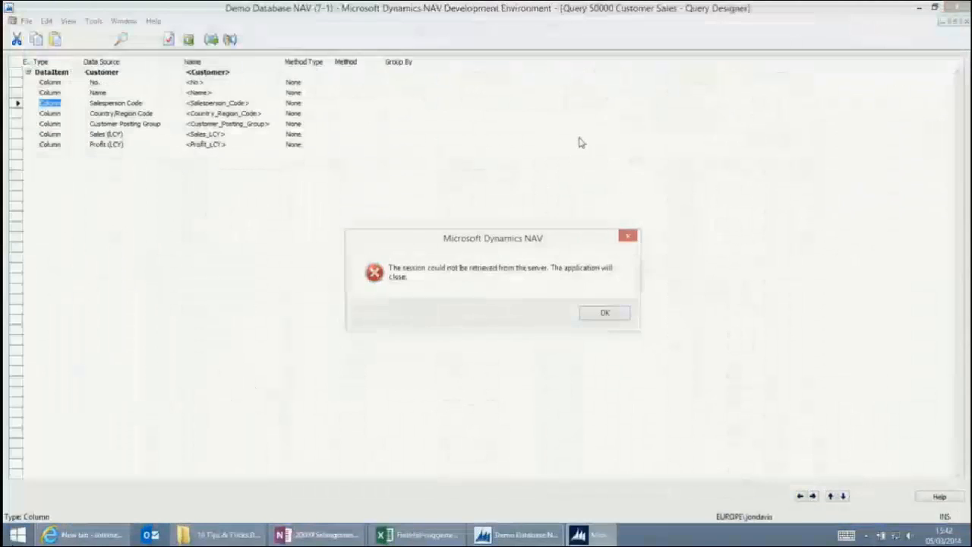
{"action": "left_click", "coordinate": [608, 313]}
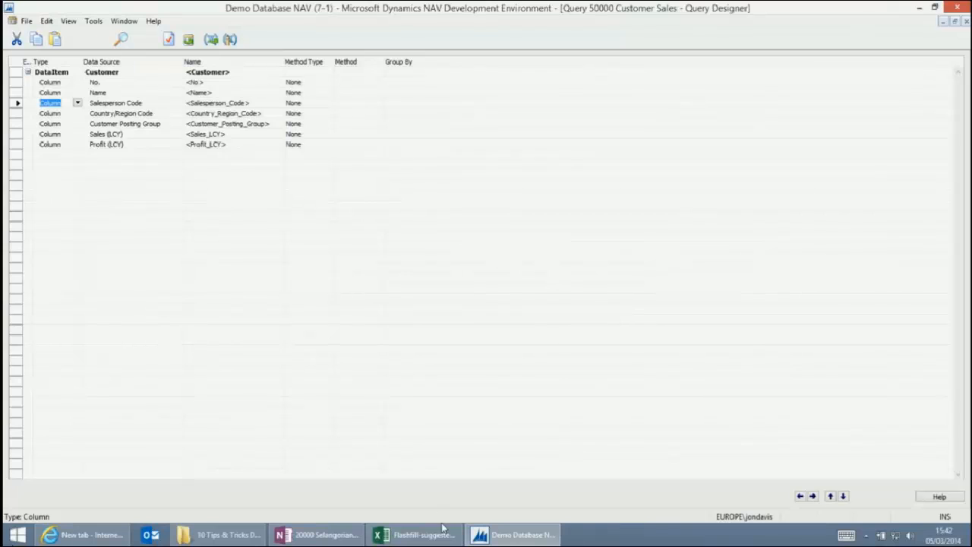
- Relaunch Microsoft Dynamics NAV 2013 R2 and dismiss the demonstration company notice
{"action": "key", "text": "alt+space"}
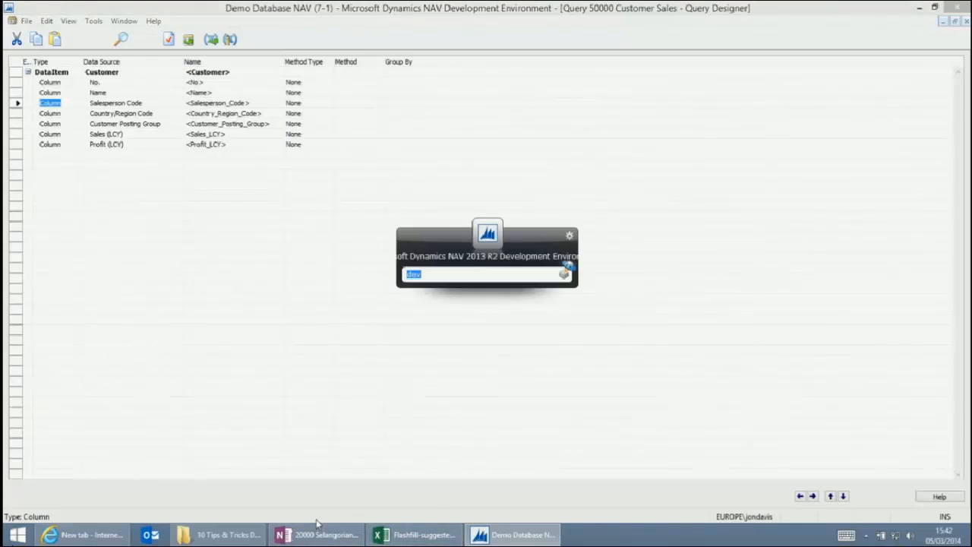
{"action": "type", "text": "nav"}
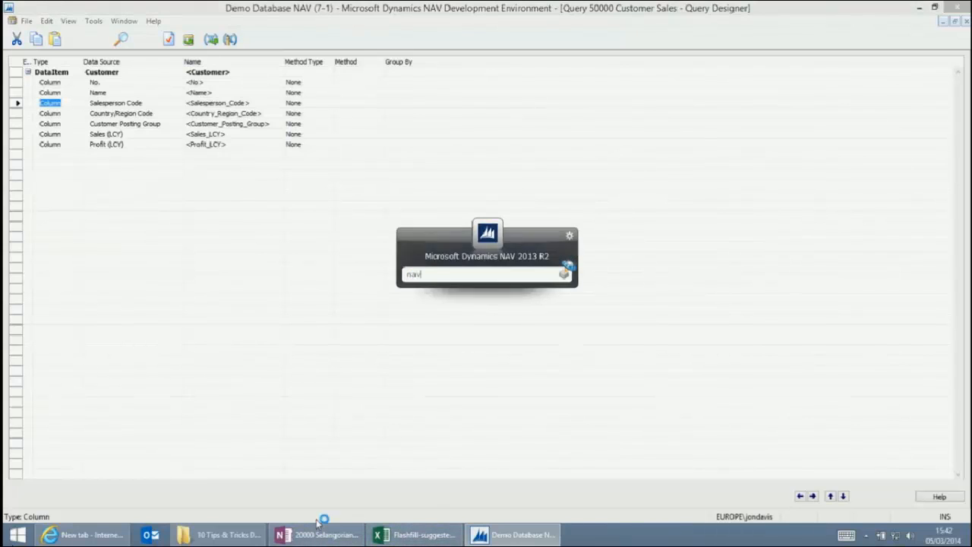
{"action": "key", "text": "Return"}
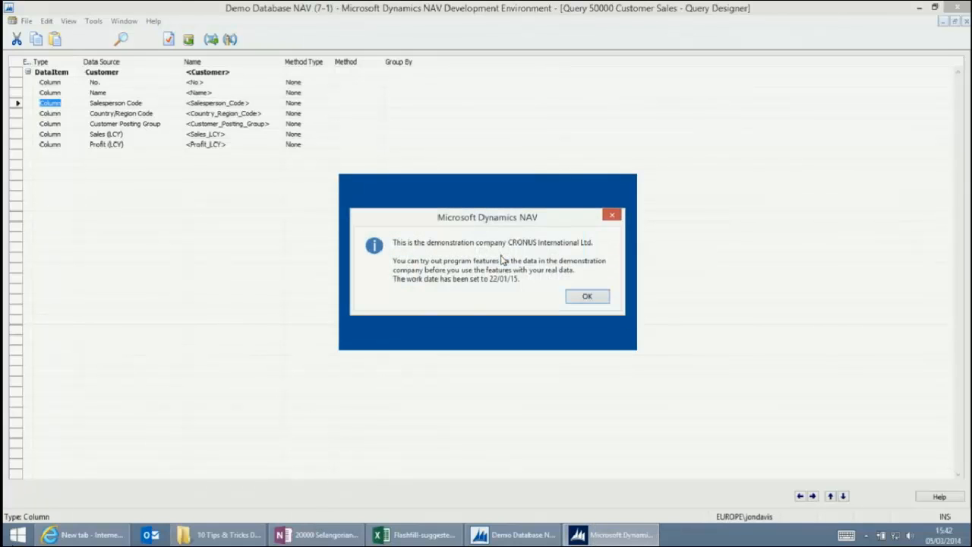
{"action": "left_click", "coordinate": [589, 298]}
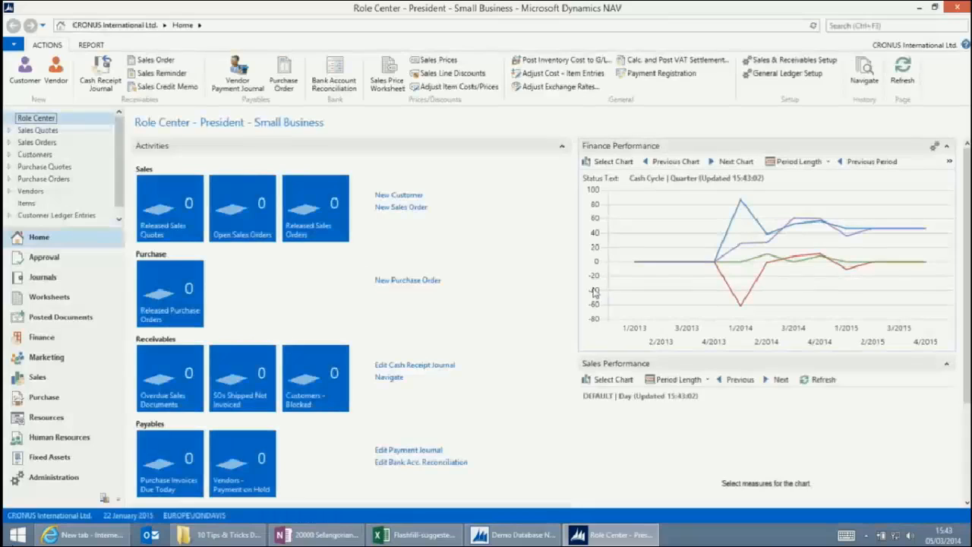
- Search for "web" and open the Web Services page
{"action": "left_click", "coordinate": [922, 27]}
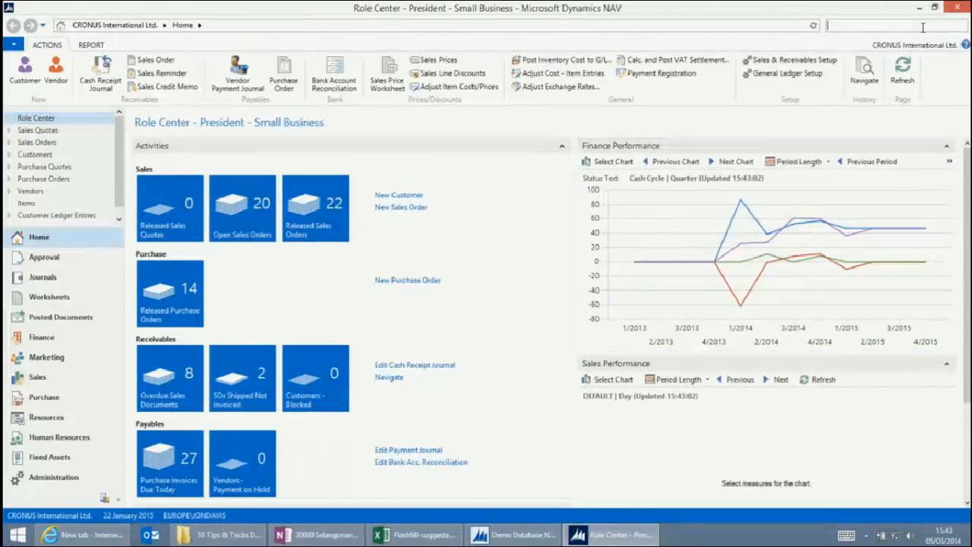
{"action": "type", "text": "web"}
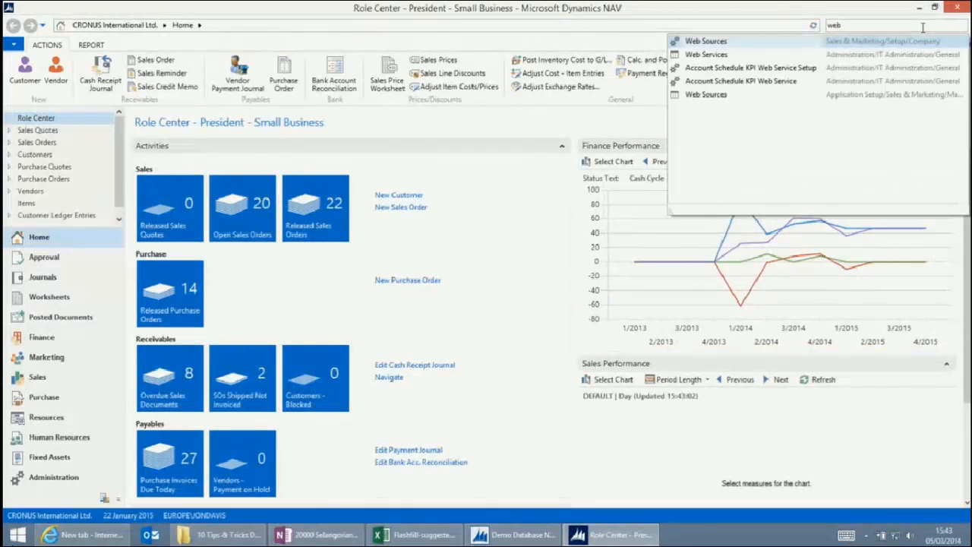
{"action": "left_click", "coordinate": [706, 54]}
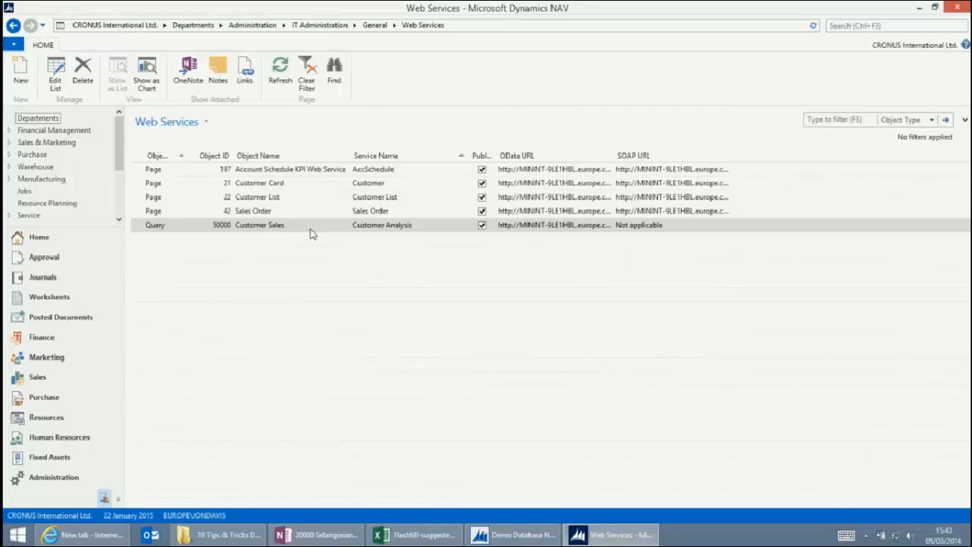
- Open the OData feed of the Customer Sales query's web service in the browser and copy its address
{"action": "left_click", "coordinate": [307, 231]}
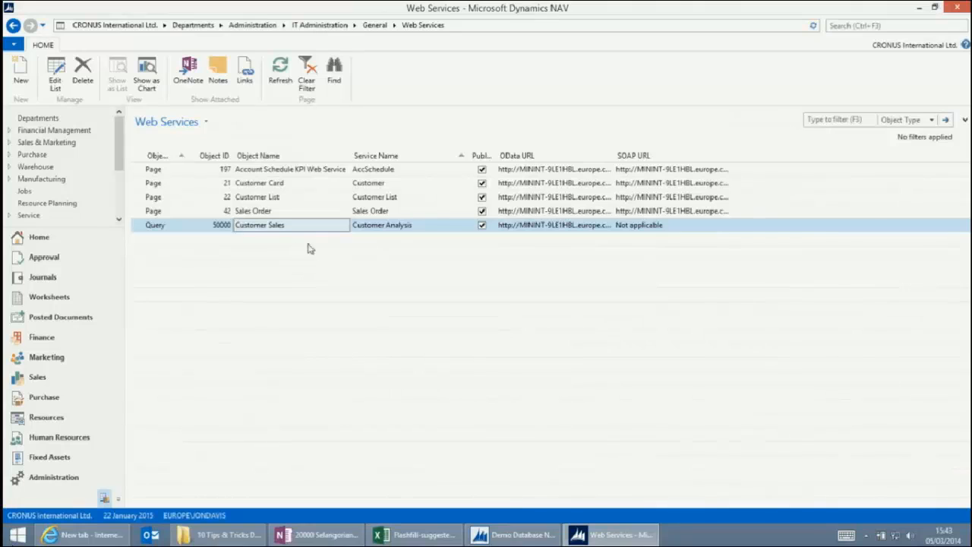
{"action": "left_click", "coordinate": [536, 226]}
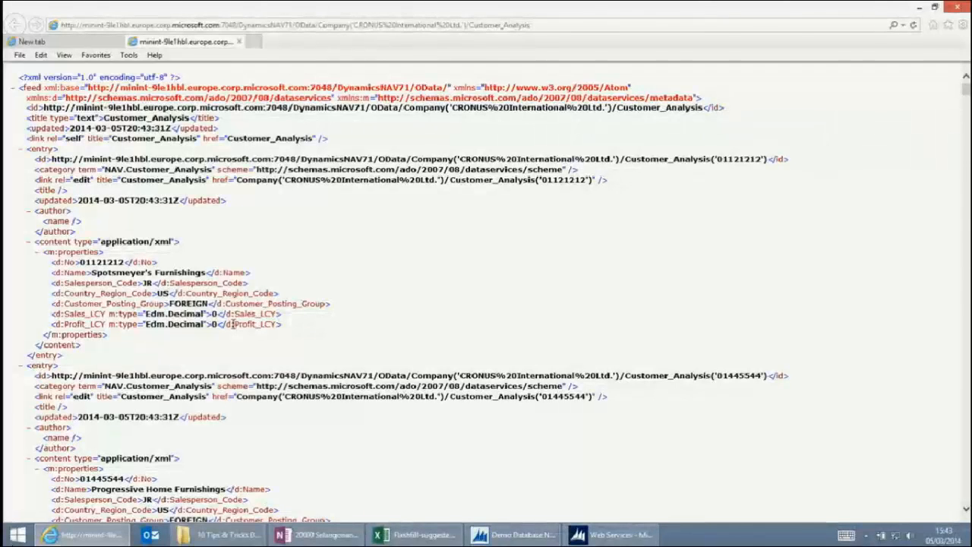
{"action": "left_click", "coordinate": [292, 23]}
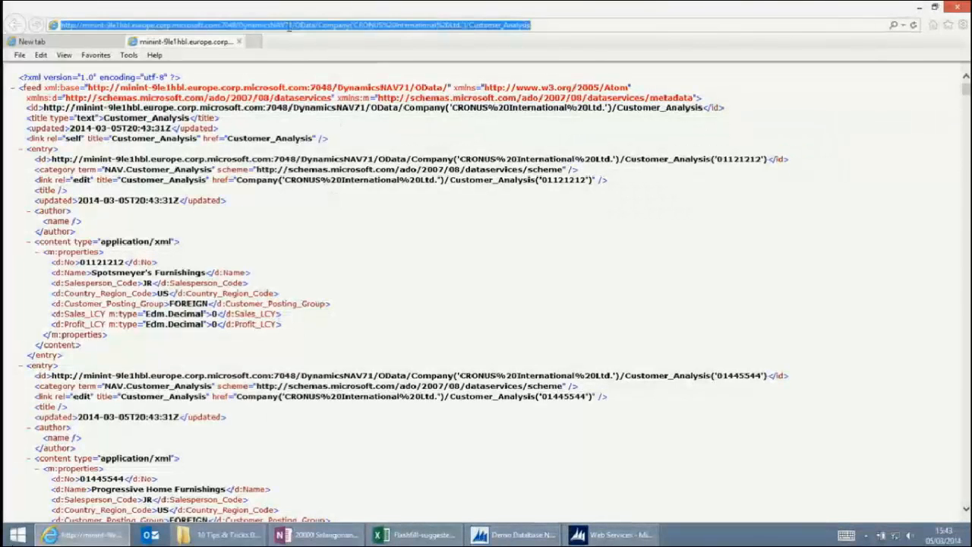
{"action": "right_click", "coordinate": [288, 25]}
{"action": "left_click", "coordinate": [228, 67]}
- Switch to the Flashfill-suggestedchart workbook in Excel and open its PowerPivot data model window
{"action": "left_click", "coordinate": [413, 535]}
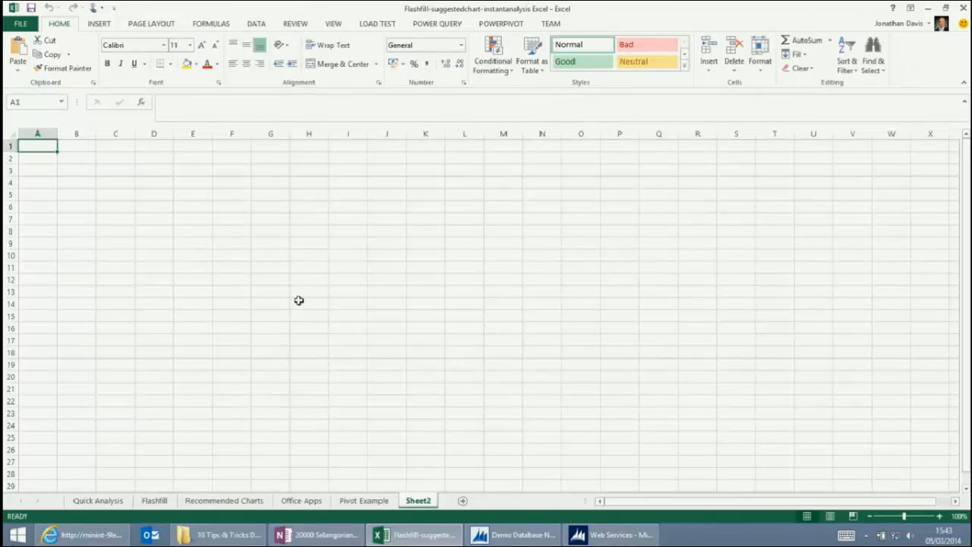
{"action": "left_click", "coordinate": [495, 25]}
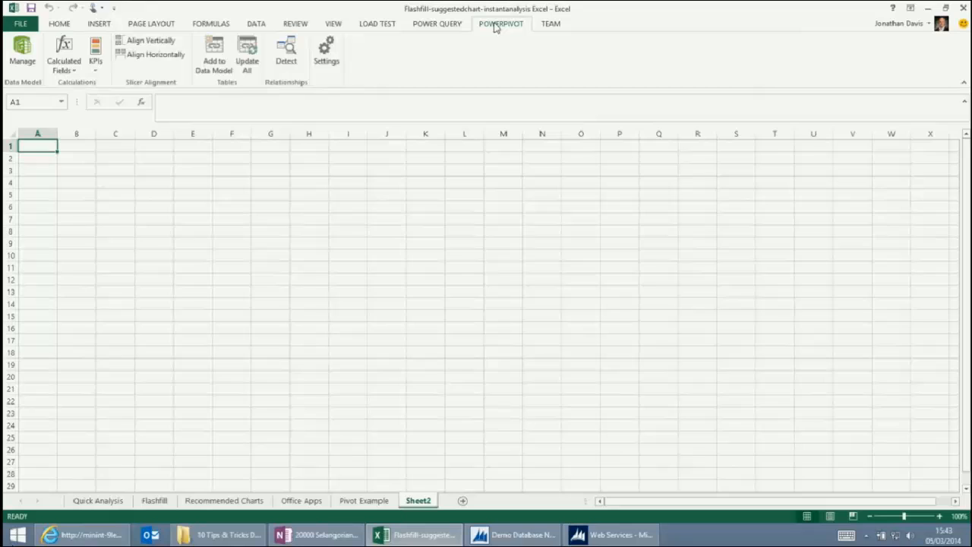
{"action": "left_click", "coordinate": [22, 51]}
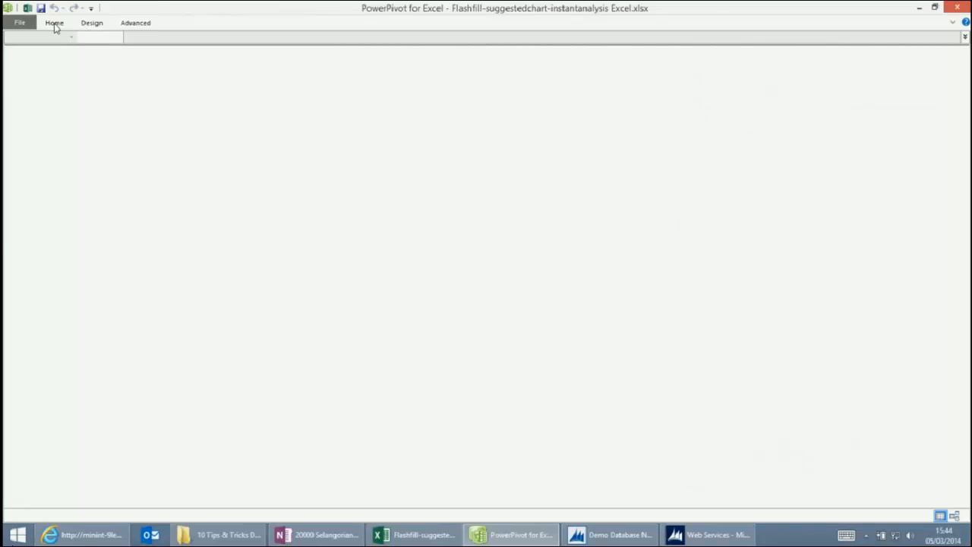
{"action": "left_click", "coordinate": [54, 29]}
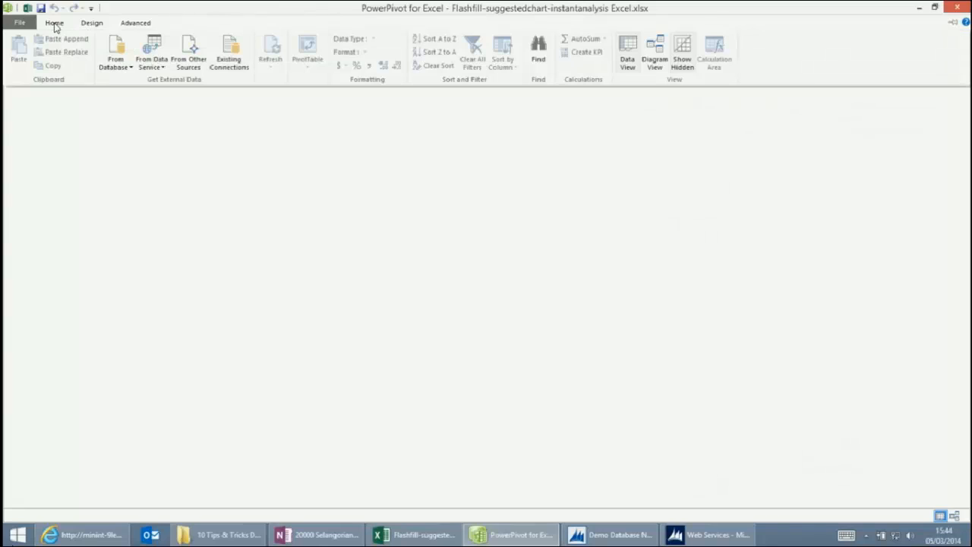
{"action": "left_click", "coordinate": [189, 65]}
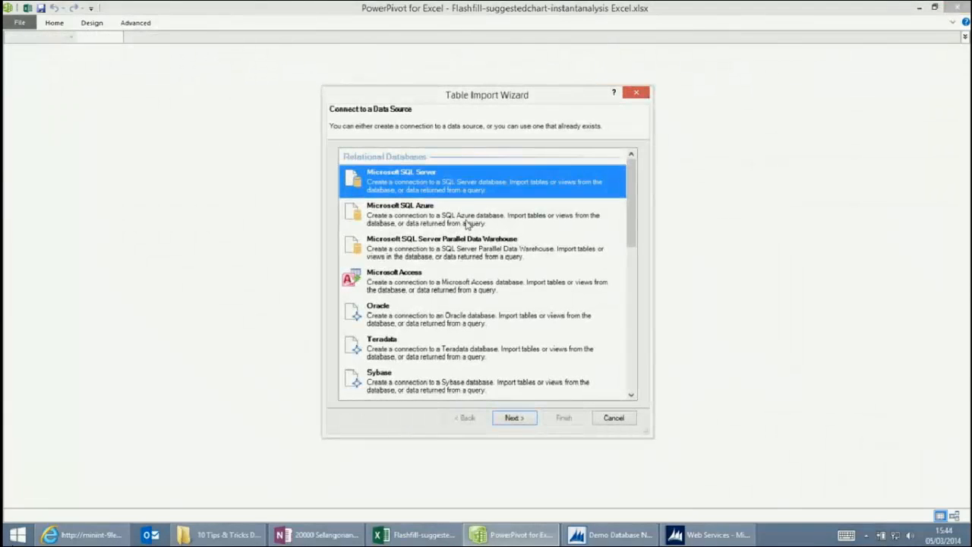
{"action": "left_click", "coordinate": [614, 418]}
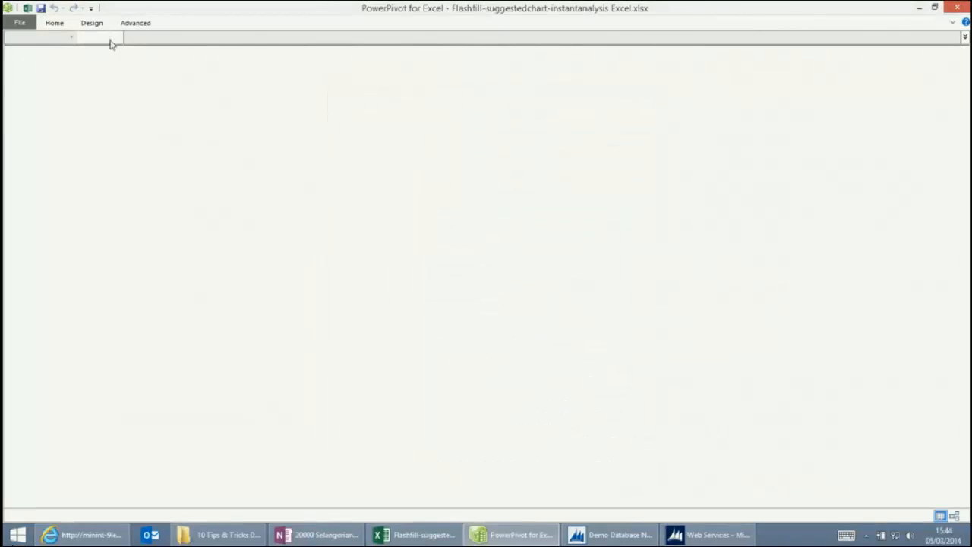
- Start an import from an OData data feed and paste the copied Customer_Analysis address as the feed URL
{"action": "left_click", "coordinate": [61, 27]}
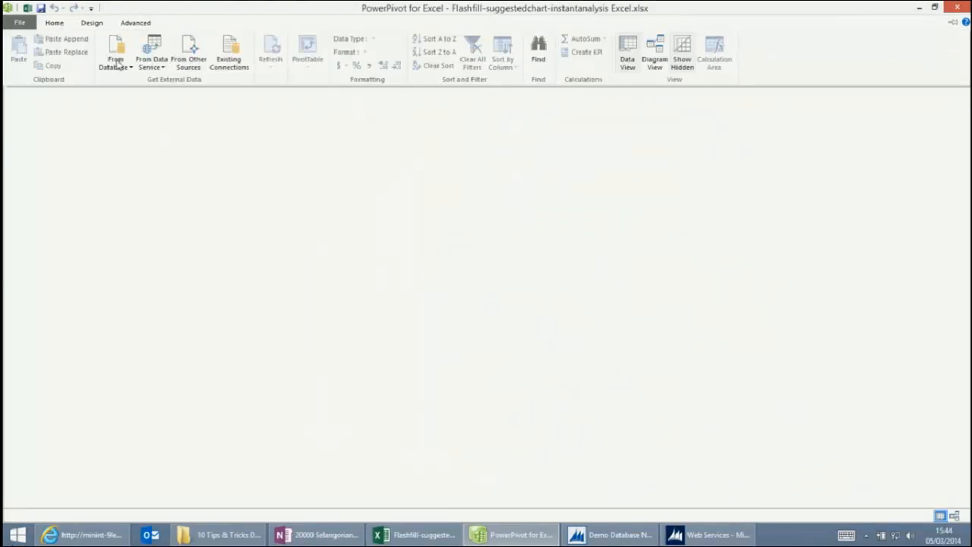
{"action": "left_click", "coordinate": [157, 69]}
{"action": "left_click", "coordinate": [99, 108]}
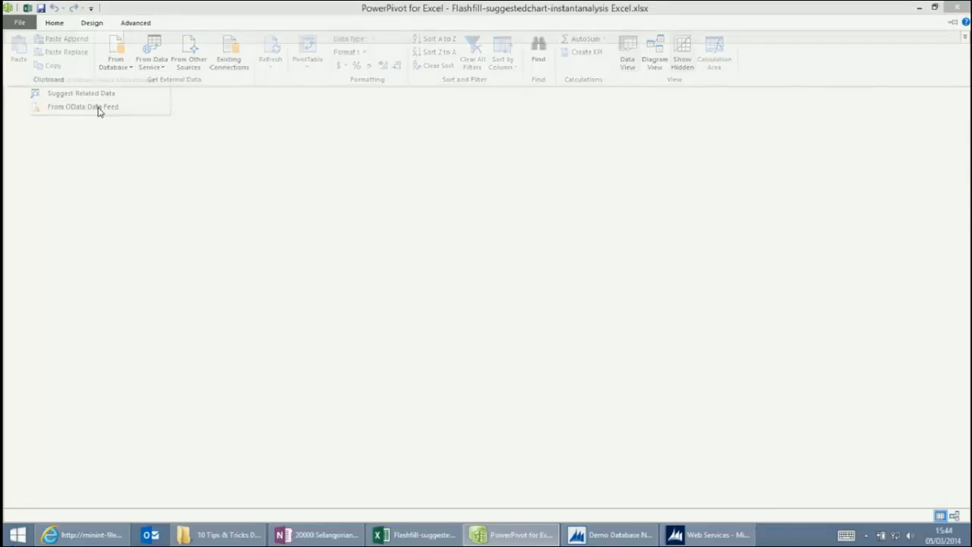
{"action": "key", "text": "ctrl+v"}
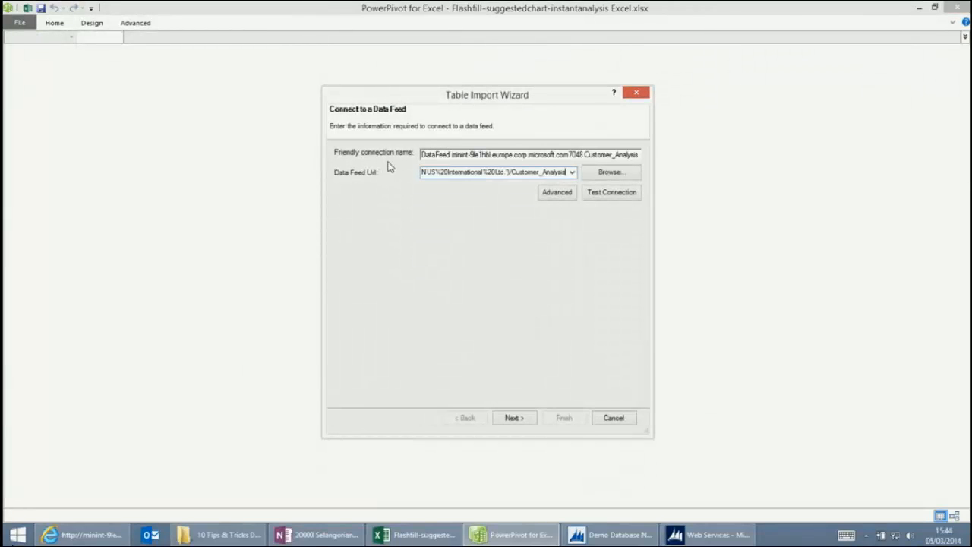
- Replace the host name in the data feed URL with localhost, keeping port 7048 and the rest of the path
{"action": "left_click_drag", "start_coordinate": [469, 171], "coordinate": [384, 171]}
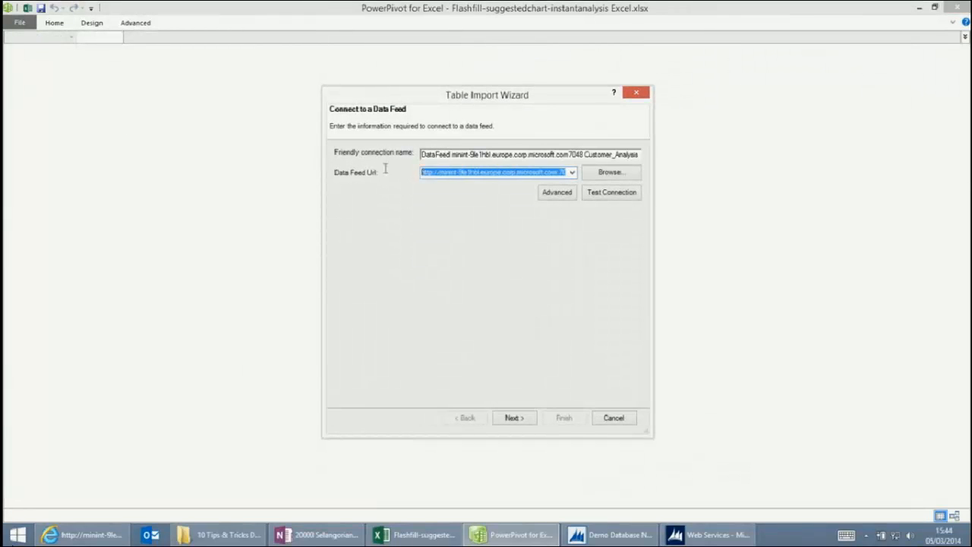
{"action": "left_click", "coordinate": [442, 173]}
{"action": "left_click_drag", "start_coordinate": [444, 173], "coordinate": [558, 172]}
{"action": "key", "text": "Delete"}
{"action": "type", "text": "lo"}
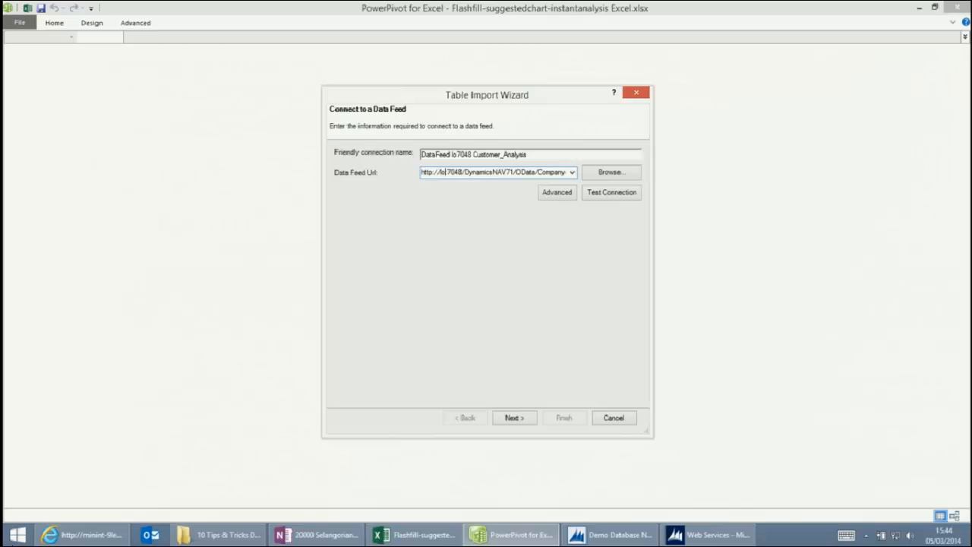
{"action": "type", "text": "calhost"}
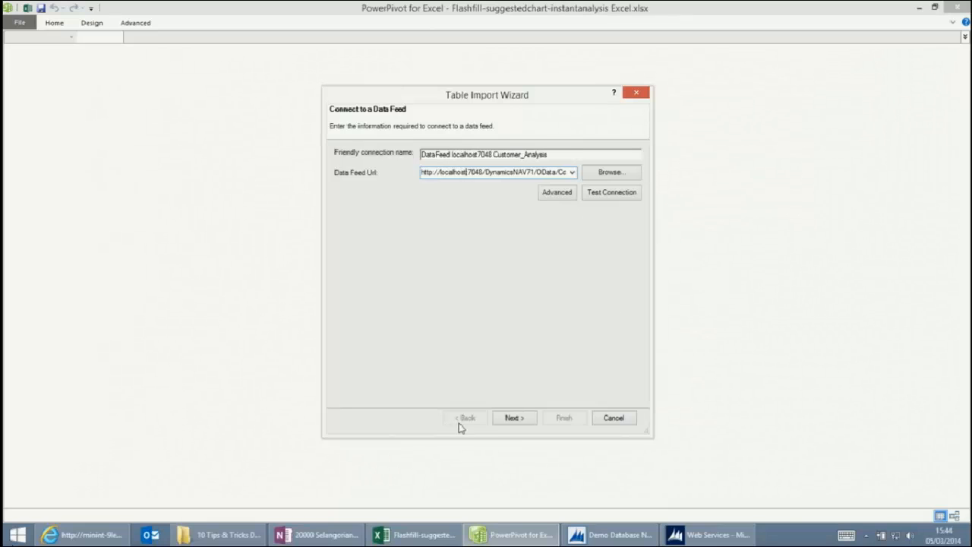
- Connect to the feed, import the Customer_Analysis table into the data model and close the import wizard
{"action": "left_click", "coordinate": [507, 419]}
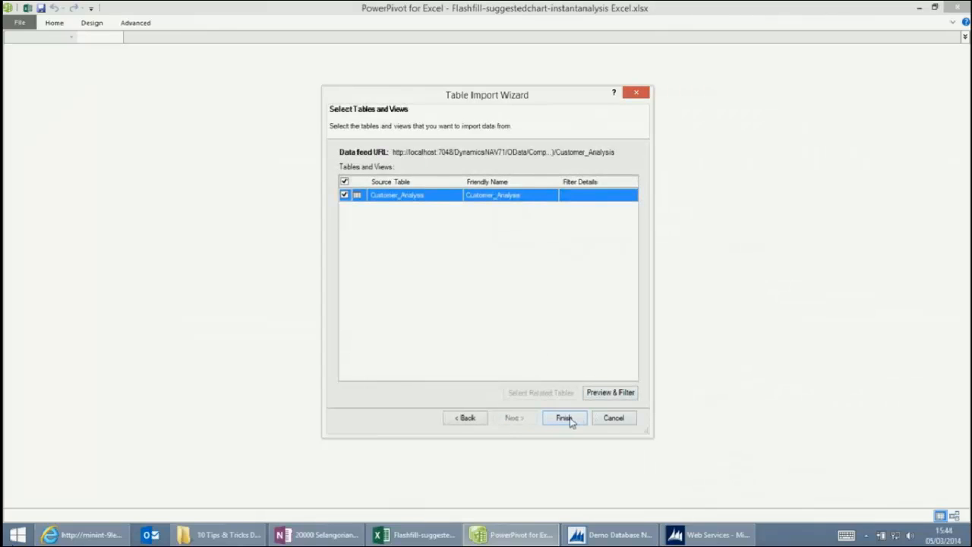
{"action": "left_click", "coordinate": [571, 419]}
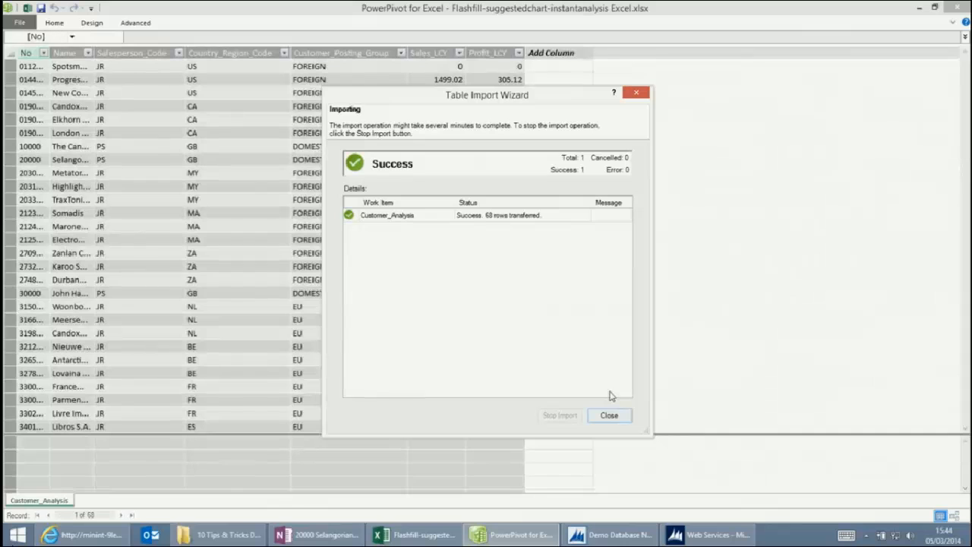
{"action": "left_click", "coordinate": [608, 416]}
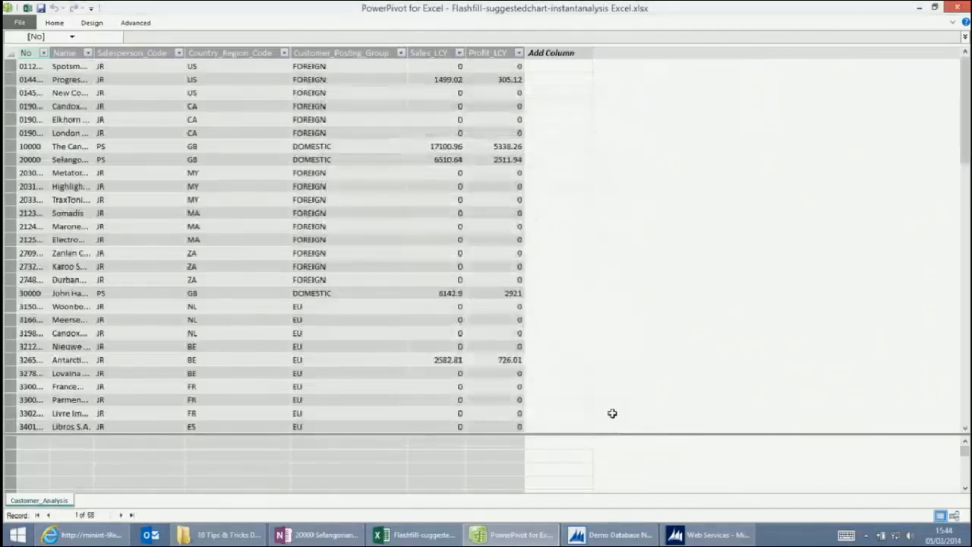
- Create a PivotTable from the PowerPivot data model on the existing worksheet Sheet2 at cell A1
{"action": "left_click", "coordinate": [13, 52]}
{"action": "left_click", "coordinate": [54, 23]}
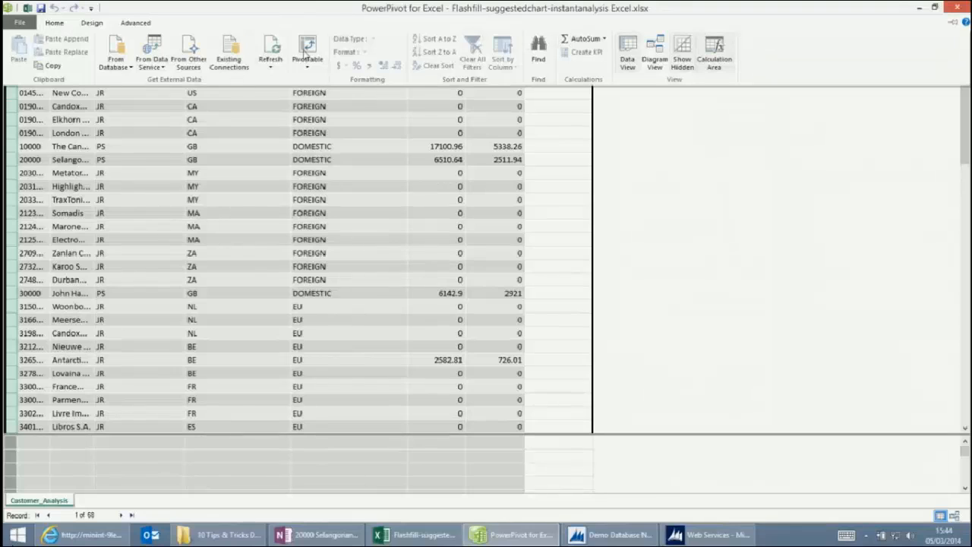
{"action": "left_click", "coordinate": [307, 52]}
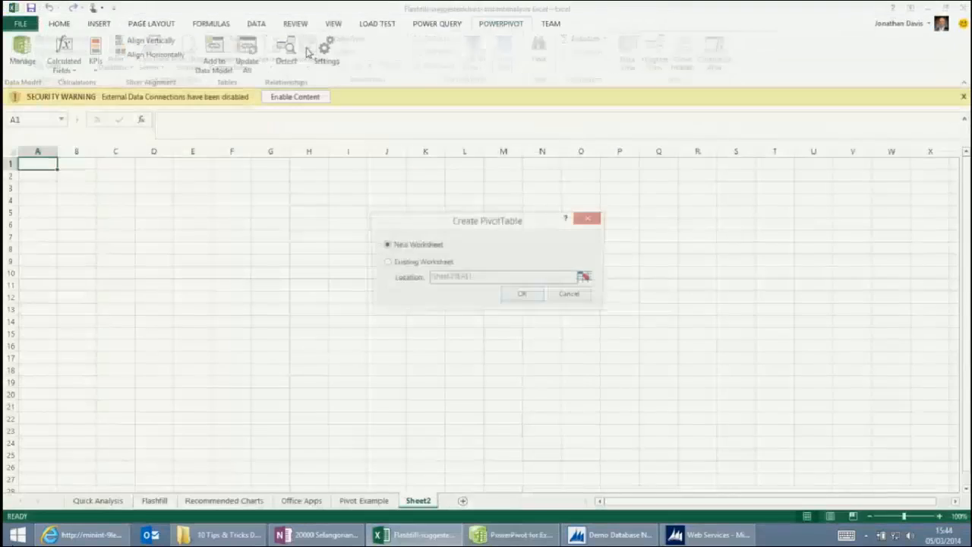
{"action": "left_click", "coordinate": [395, 263]}
{"action": "left_click", "coordinate": [523, 296]}
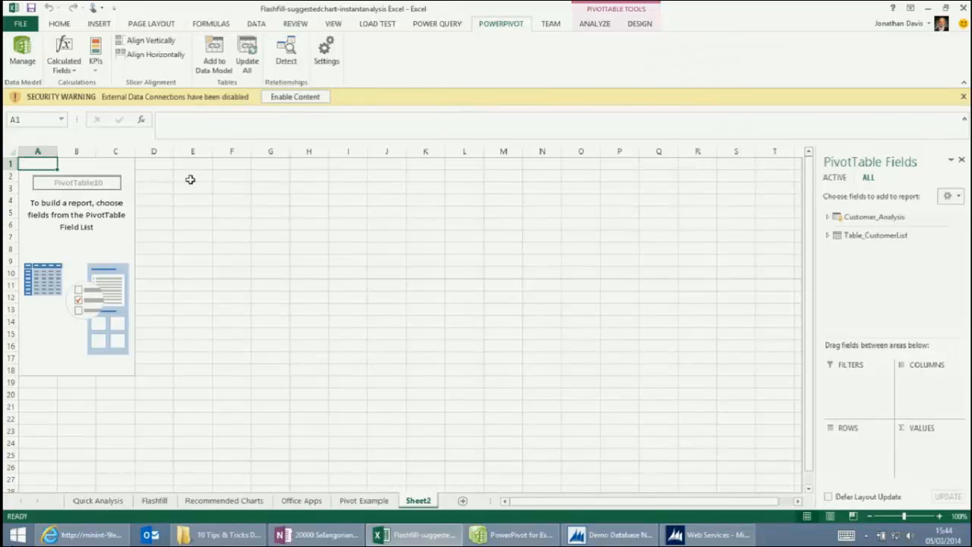
- Insert a PivotChart at cell D1 of Sheet2 using the workbook's external Customer_Analysis data feed connection, accepting the security notice
{"action": "left_click", "coordinate": [156, 163]}
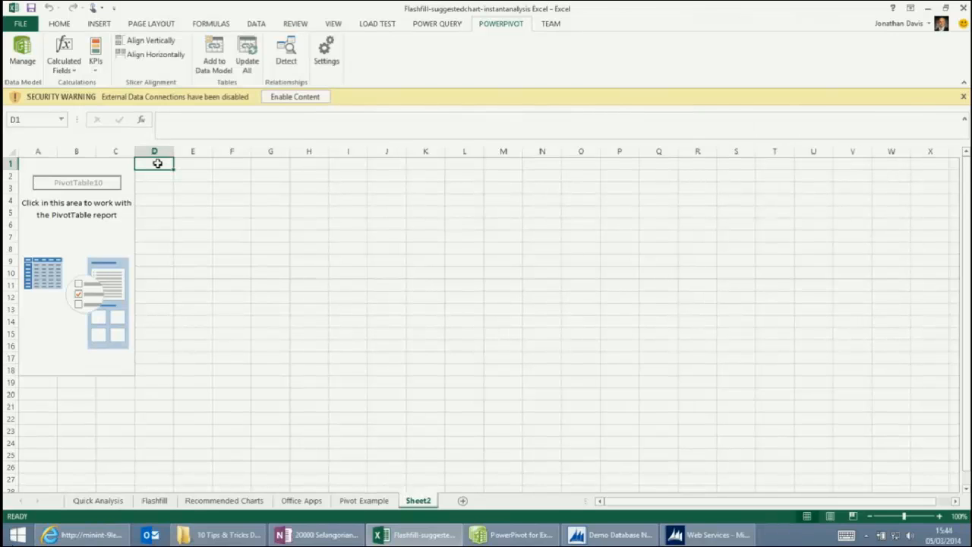
{"action": "left_click", "coordinate": [104, 25]}
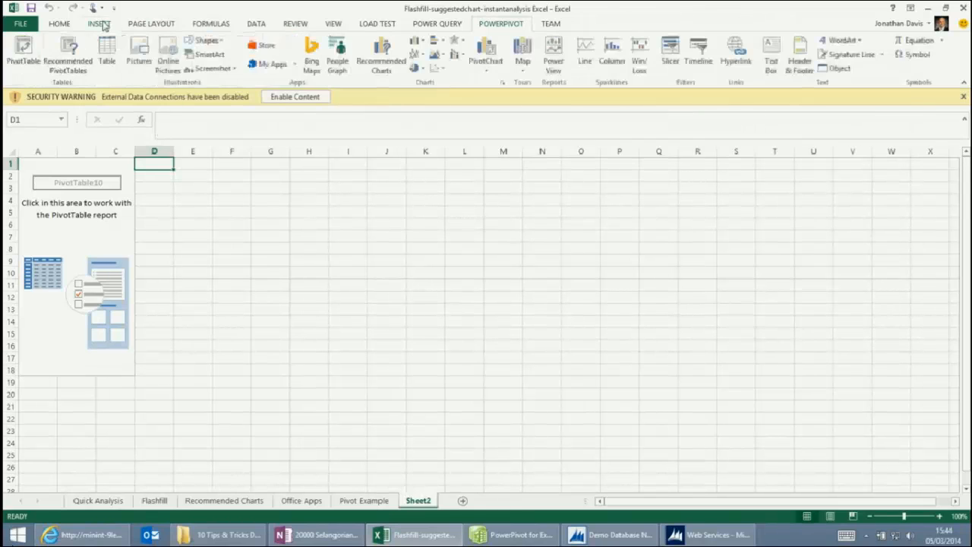
{"action": "left_click", "coordinate": [486, 48]}
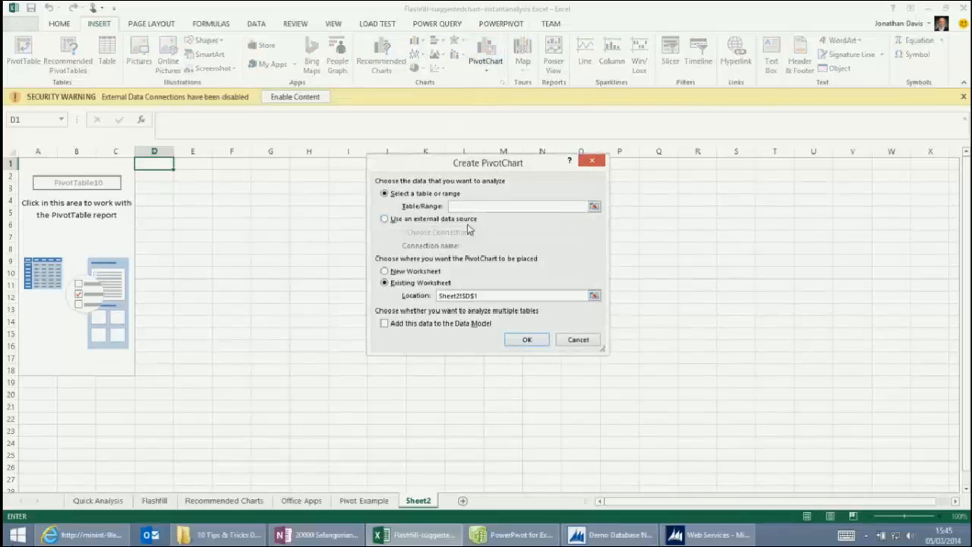
{"action": "left_click", "coordinate": [384, 219]}
{"action": "left_click", "coordinate": [435, 233]}
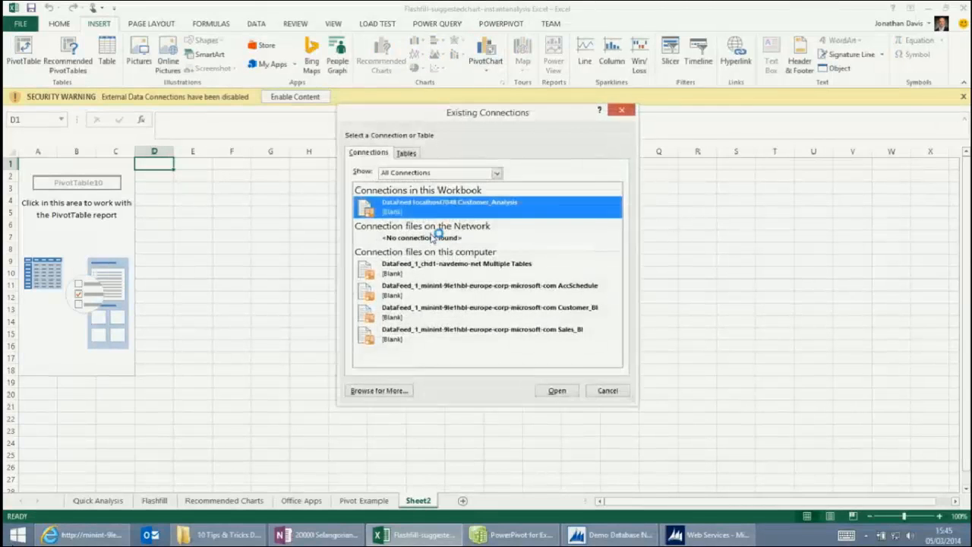
{"action": "left_click", "coordinate": [561, 390]}
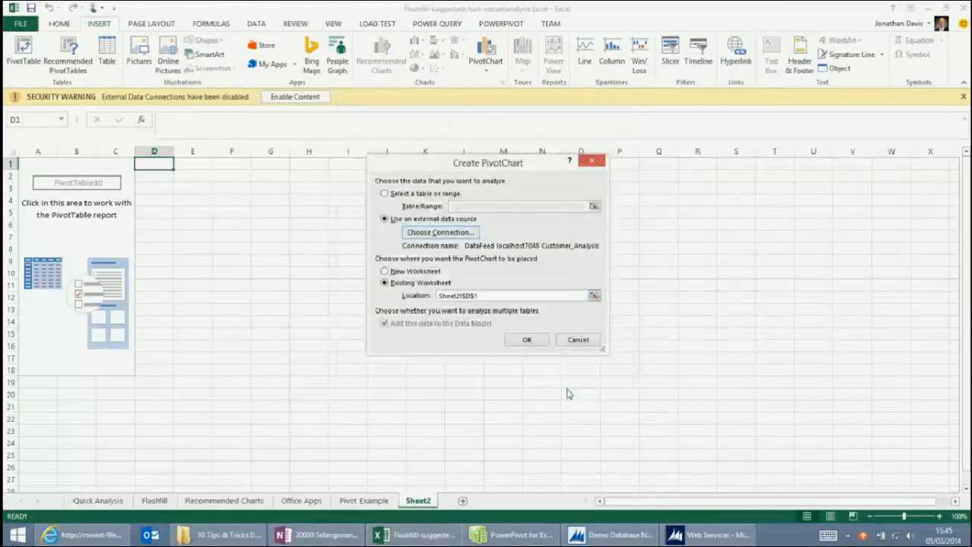
{"action": "left_click", "coordinate": [525, 341]}
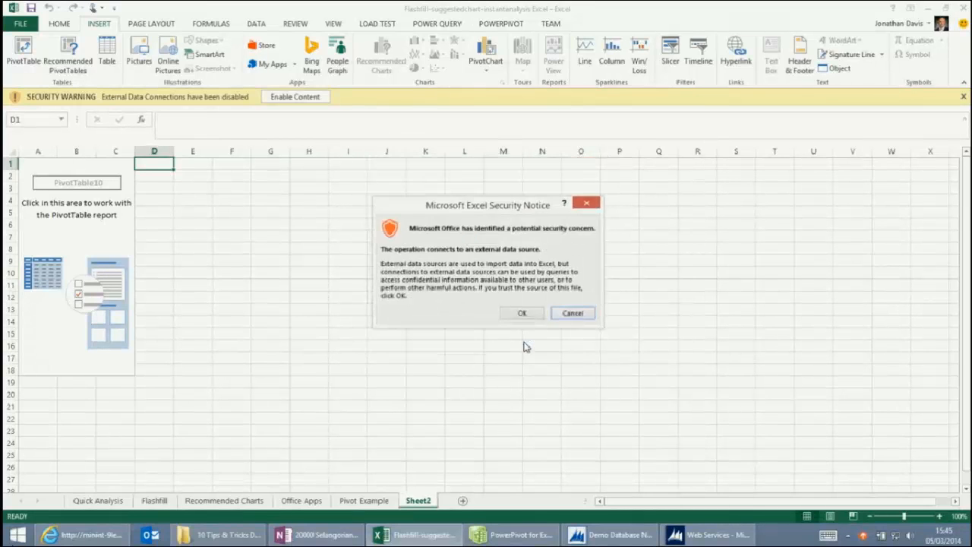
{"action": "left_click", "coordinate": [526, 316]}
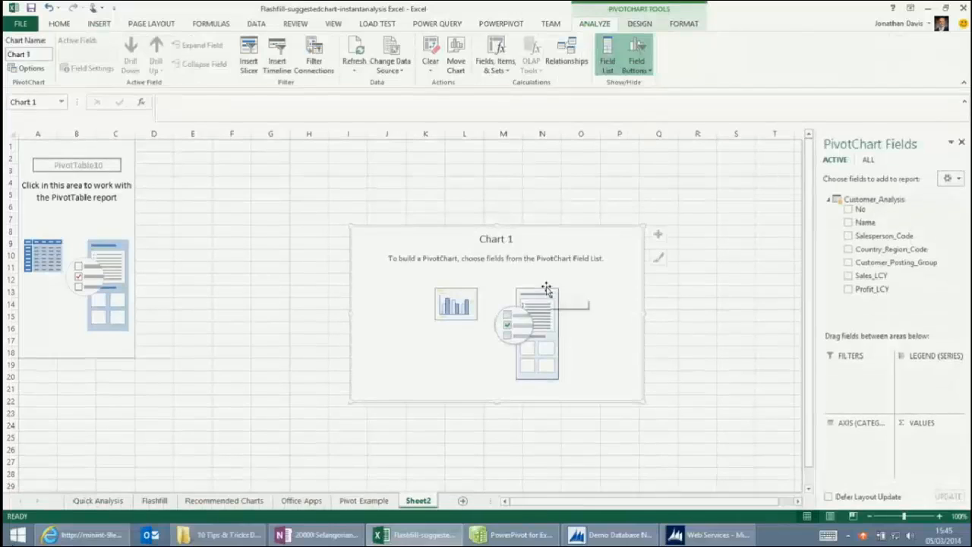
- Plot Sales_LCY and Profit_LCY by Name in the PivotChart, then enlarge the chart and move it down to about row 10
{"action": "left_click_drag", "start_coordinate": [349, 223], "coordinate": [297, 215]}
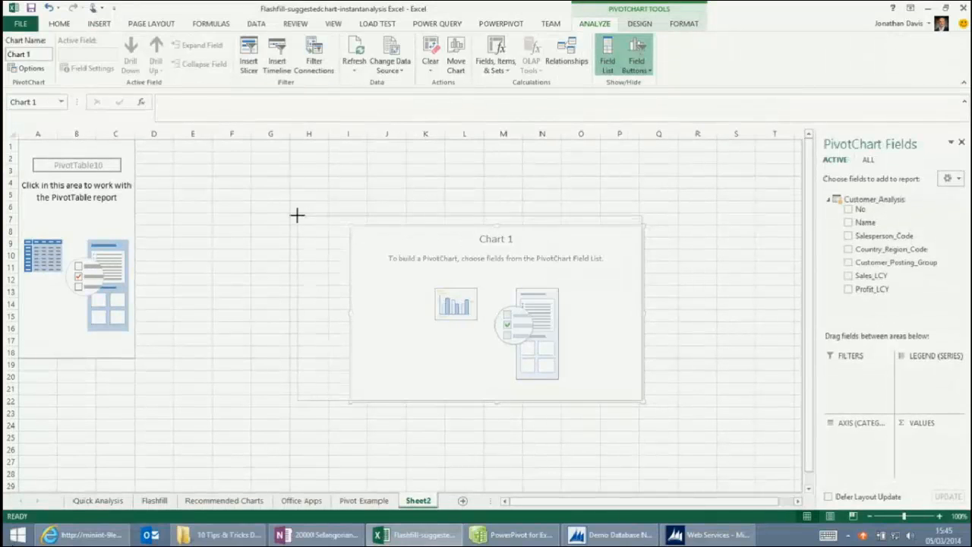
{"action": "left_click", "coordinate": [848, 222]}
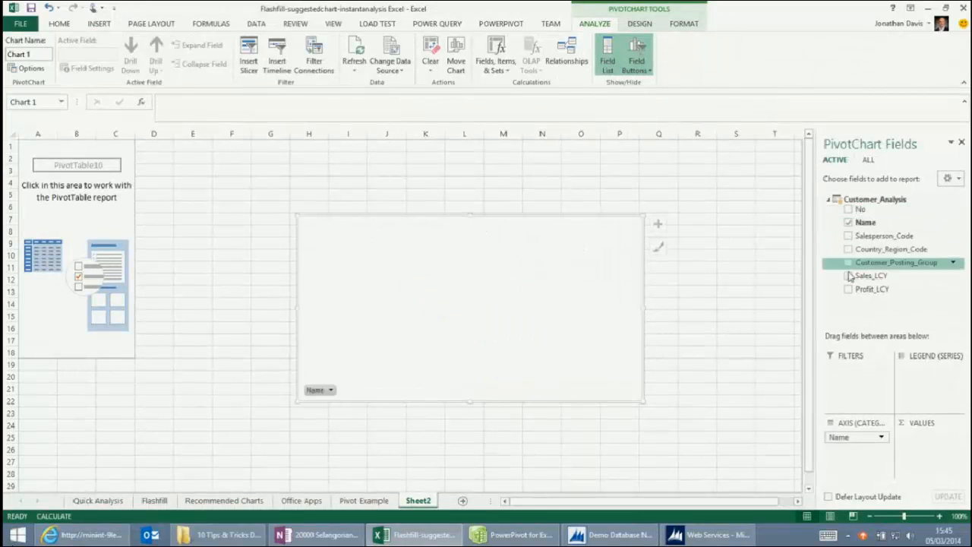
{"action": "left_click", "coordinate": [848, 276]}
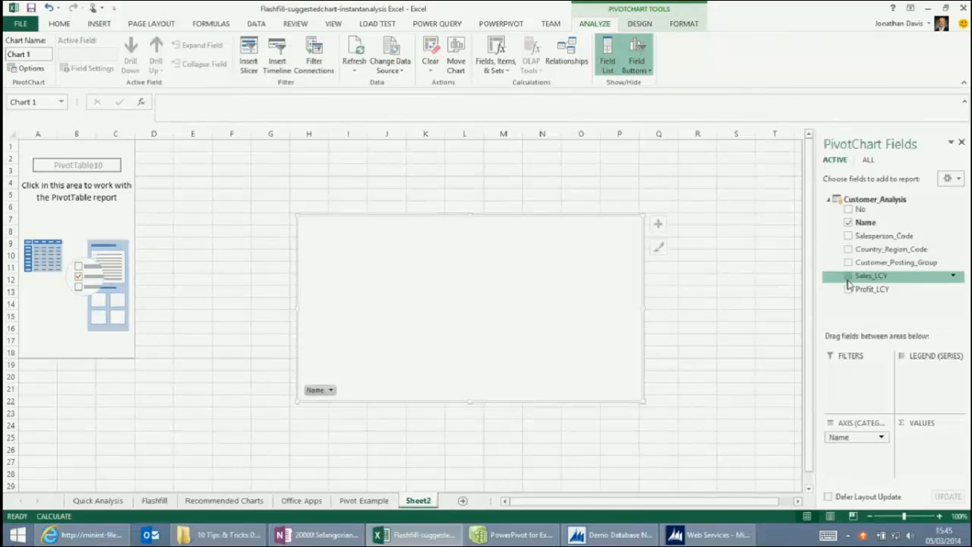
{"action": "left_click", "coordinate": [848, 291]}
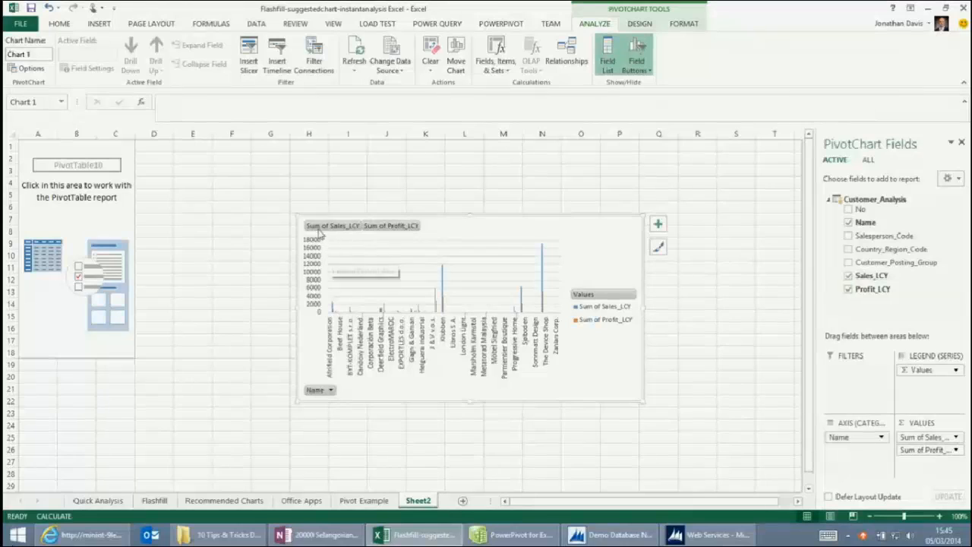
{"action": "left_click_drag", "start_coordinate": [295, 403], "coordinate": [150, 452]}
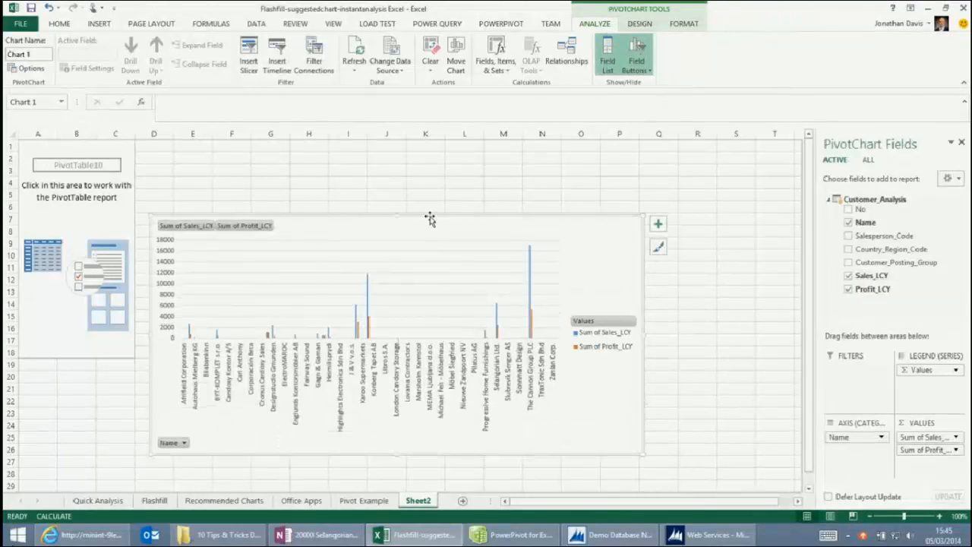
{"action": "mouse_move", "coordinate": [430, 213]}
{"action": "left_mouse_down"}
{"action": "mouse_move", "coordinate": [418, 254]}
{"action": "mouse_move", "coordinate": [427, 255]}
{"action": "left_mouse_up"}
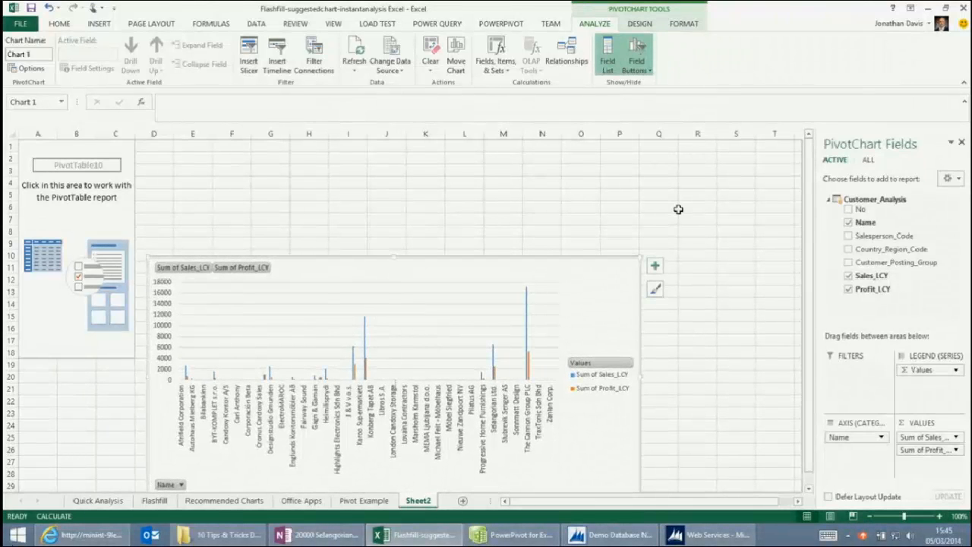
- Add a Country_Region_Code slicer for the PivotChart, place it beside the empty PivotTable and move the chart below it
{"action": "right_click", "coordinate": [889, 254]}
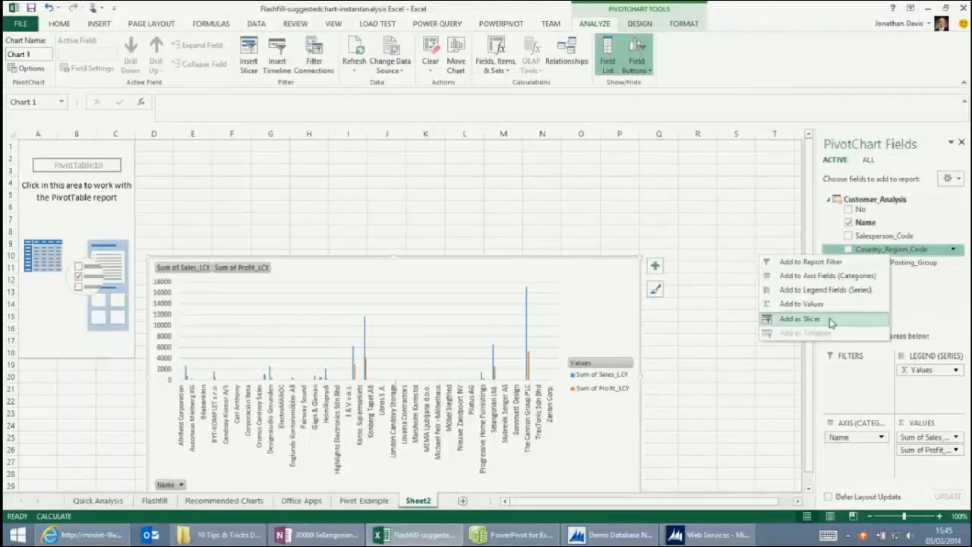
{"action": "left_click", "coordinate": [797, 318]}
{"action": "left_click_drag", "start_coordinate": [454, 242], "coordinate": [215, 152]}
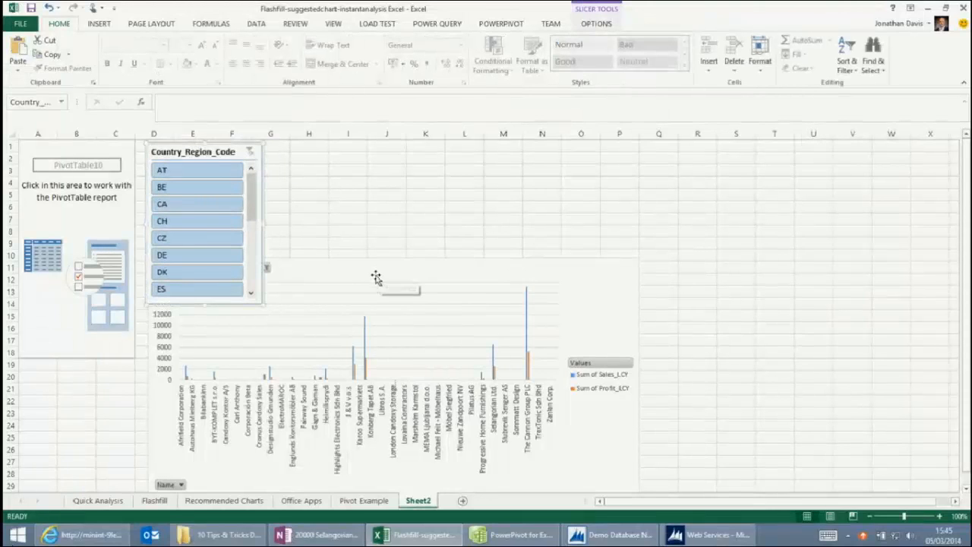
{"action": "left_click_drag", "start_coordinate": [380, 275], "coordinate": [373, 317]}
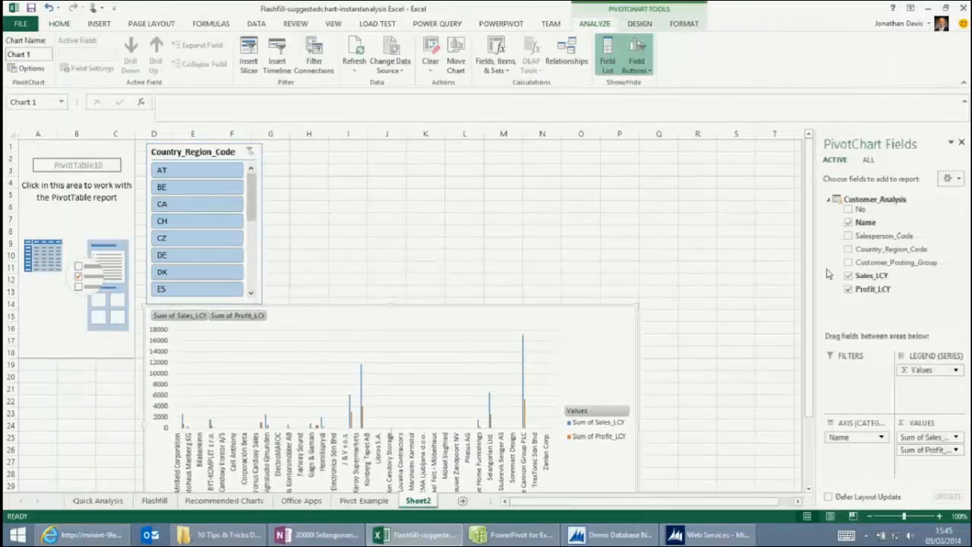
- Add a Salesperson_Code slicer for the PivotChart and place it beside the Country_Region_Code slicer
{"action": "right_click", "coordinate": [880, 236]}
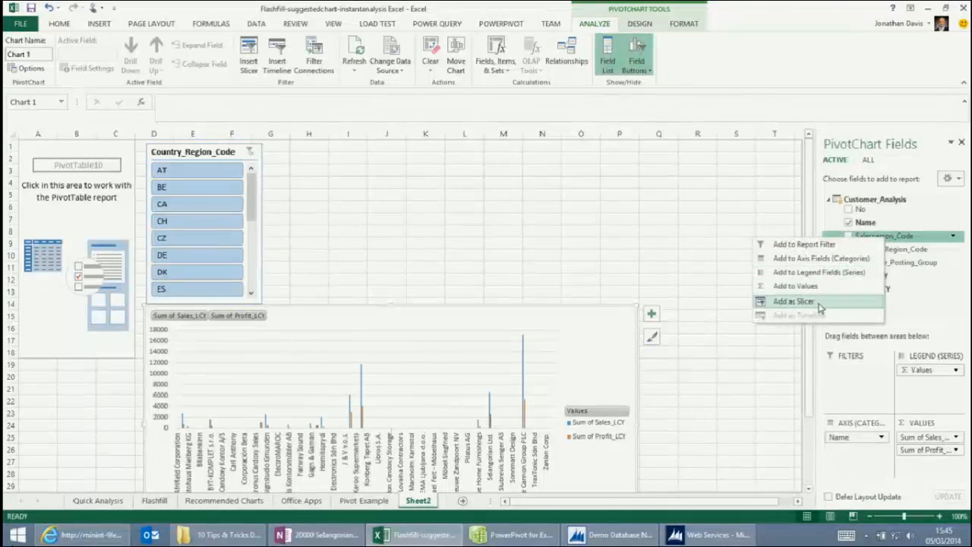
{"action": "left_click", "coordinate": [792, 301]}
{"action": "left_click_drag", "start_coordinate": [438, 247], "coordinate": [345, 148]}
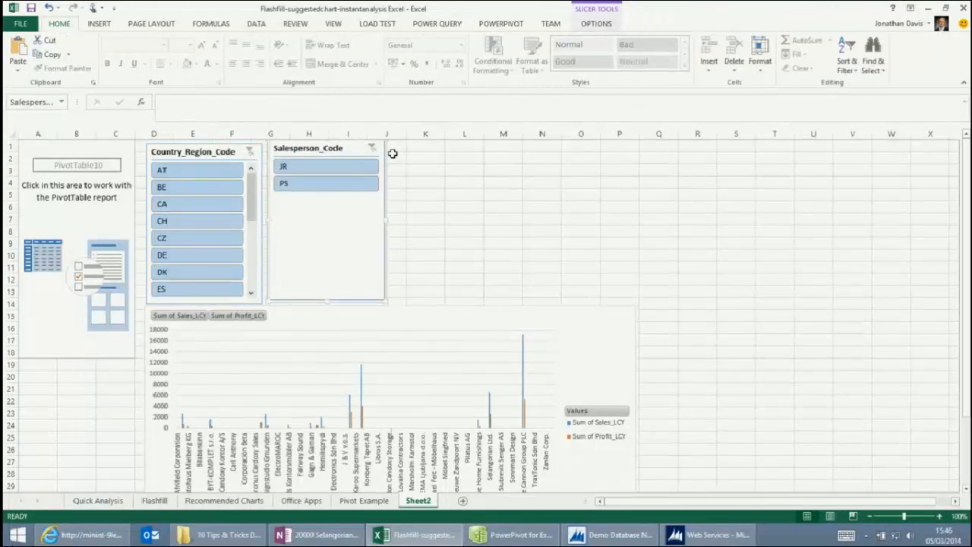
- Filter the PivotChart by country code CH, move the chart beside the slicers, and switch the filter to CA and finally AT
{"action": "left_click", "coordinate": [164, 219]}
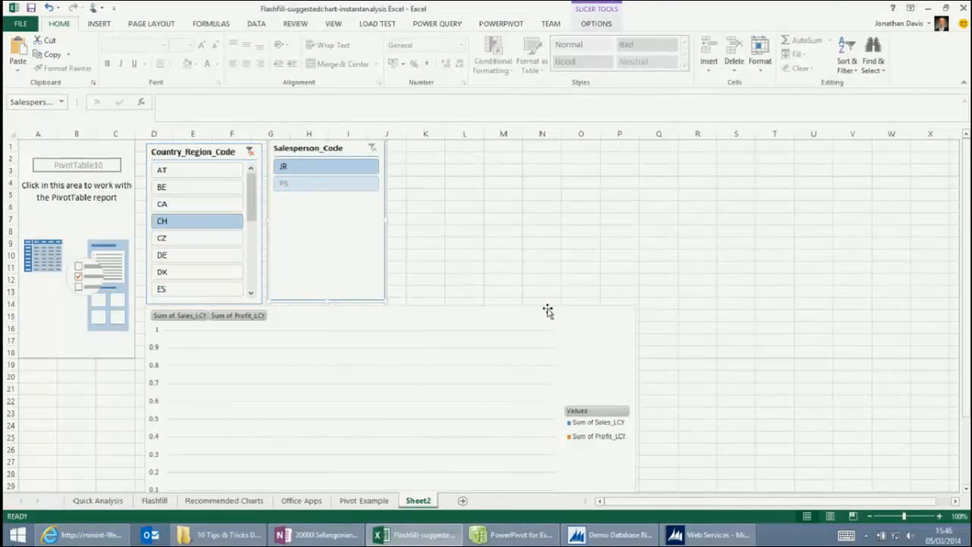
{"action": "left_click_drag", "start_coordinate": [548, 310], "coordinate": [780, 176]}
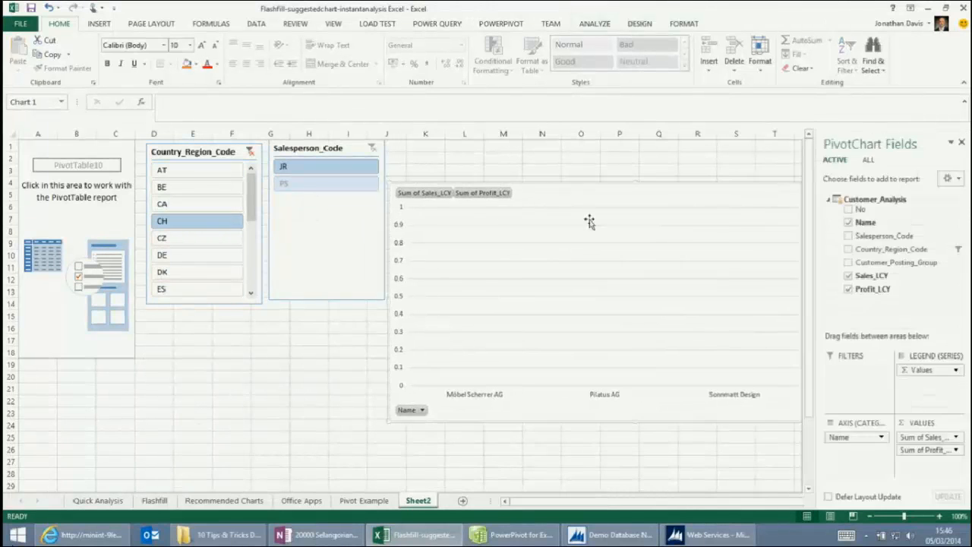
{"action": "left_click", "coordinate": [194, 202]}
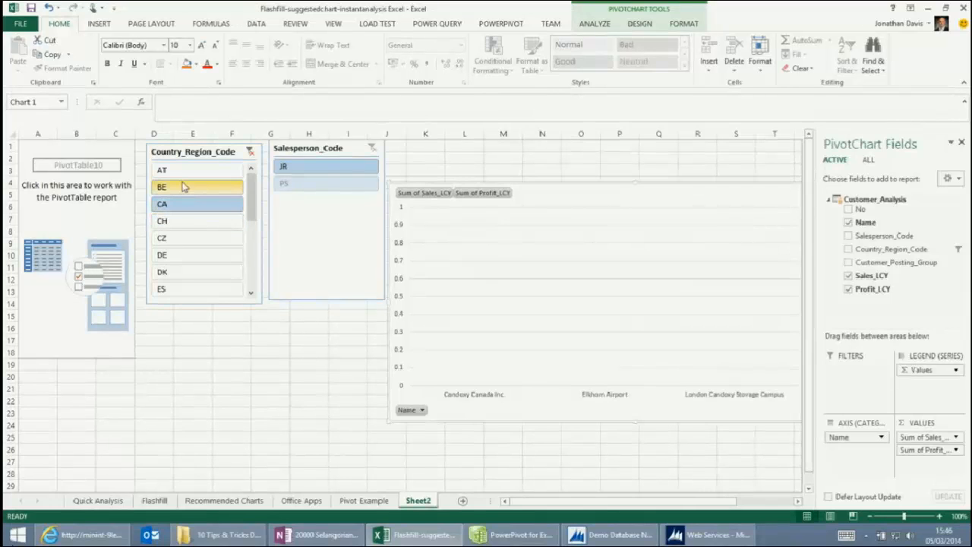
{"action": "left_click", "coordinate": [184, 169]}
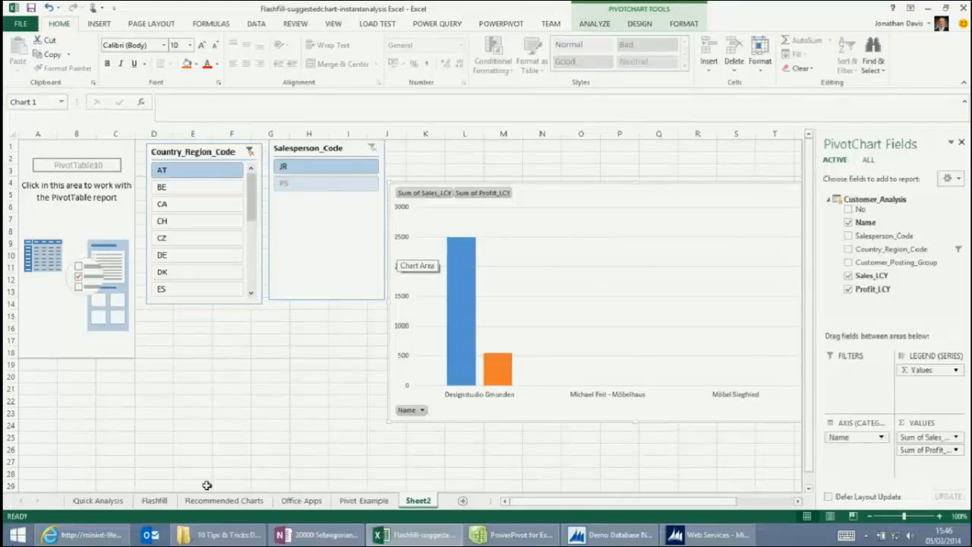
- Open the Power Pivot NAV 2013 Demo Sales ver 6 workbook from the 10 Tips & Tricks Demo workbooks folder and enable its content
{"action": "left_click", "coordinate": [221, 534]}
{"action": "left_click", "coordinate": [327, 199]}
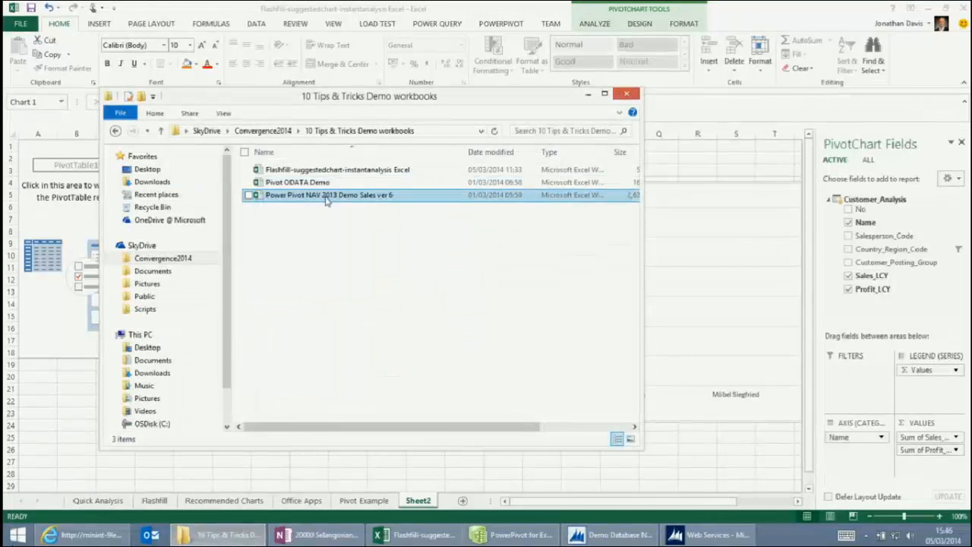
{"action": "double_click", "coordinate": [326, 197]}
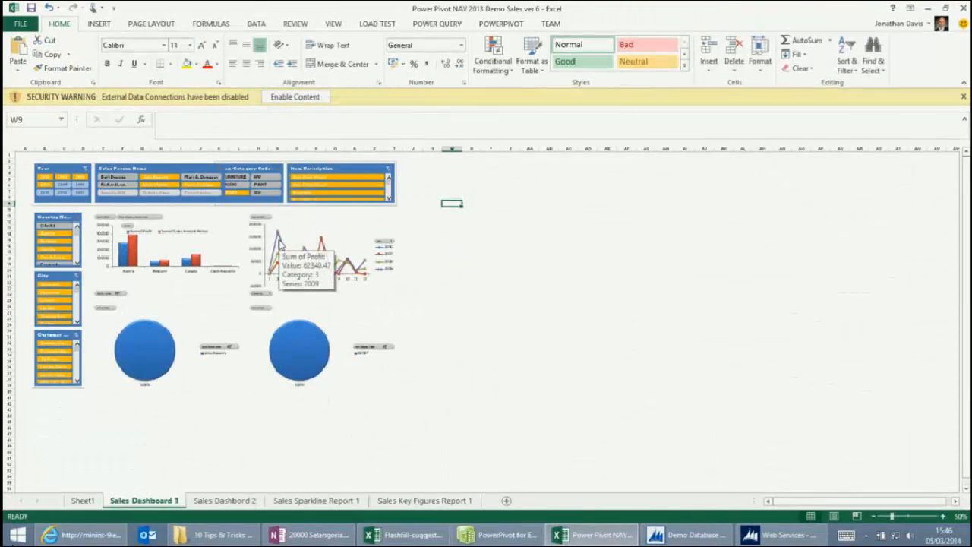
{"action": "left_click", "coordinate": [300, 96]}
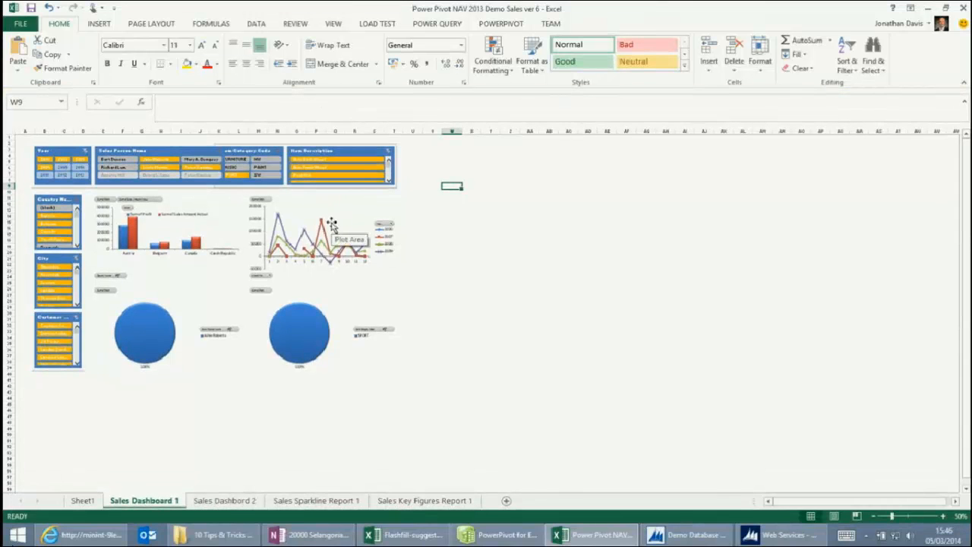
{"action": "left_click", "coordinate": [332, 222]}
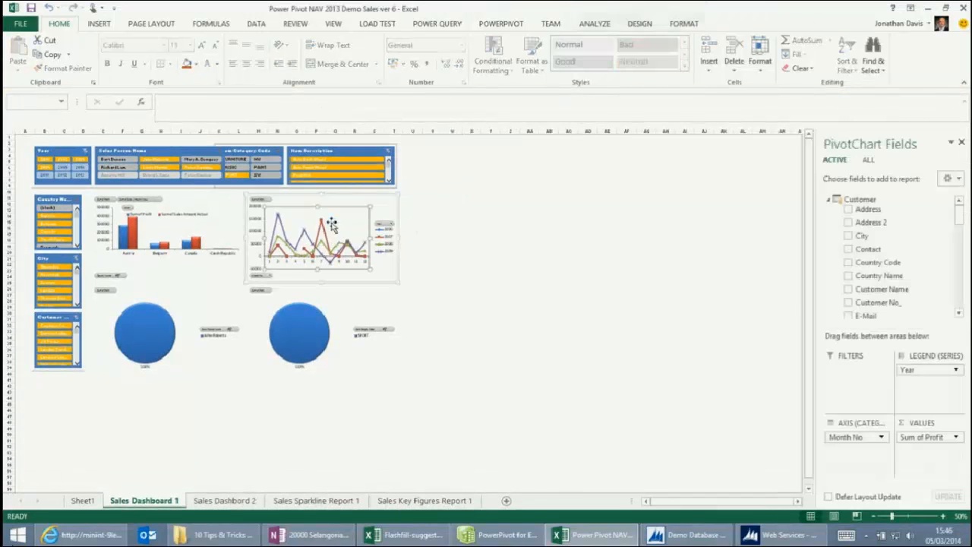
{"action": "left_click", "coordinate": [486, 221]}
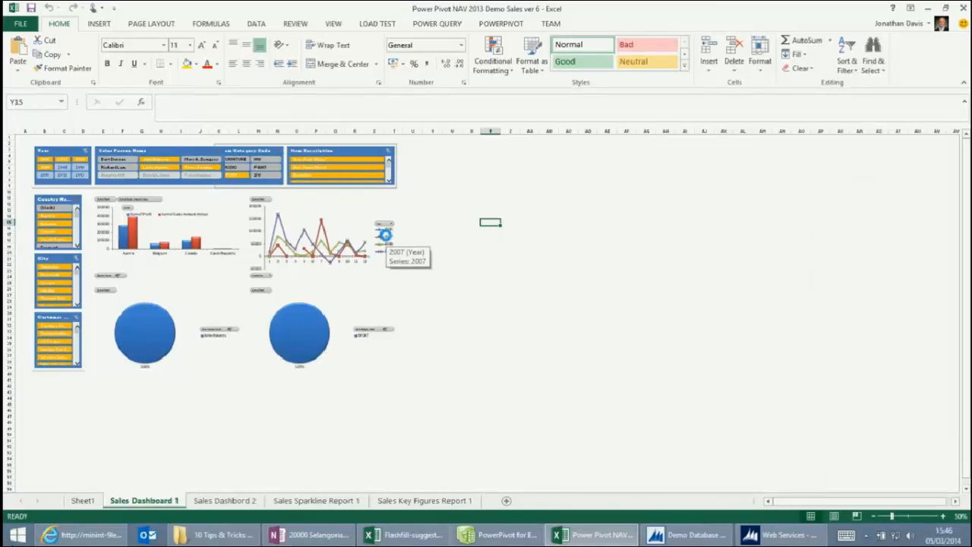
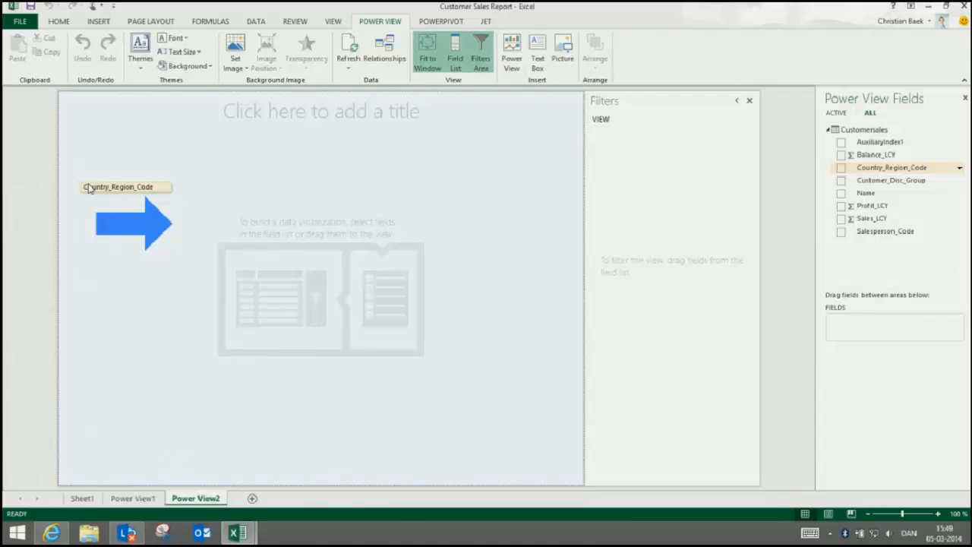
- Place Country_Region_Code as an enlarged table on the Power View2 sheet of Customer Sales Report and title the view "Customer sales"
{"action": "left_click_drag", "start_coordinate": [89, 189], "coordinate": [89, 188]}
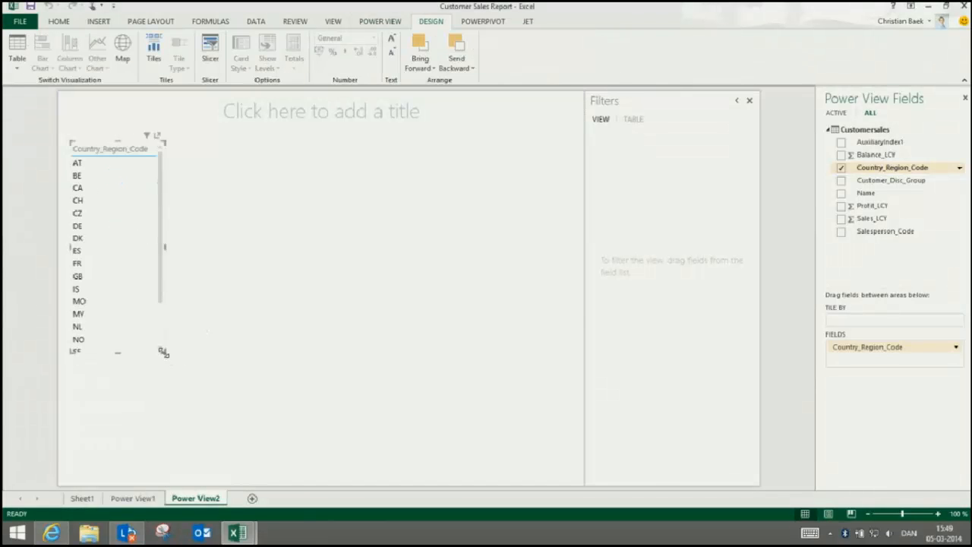
{"action": "left_click_drag", "start_coordinate": [162, 352], "coordinate": [514, 432]}
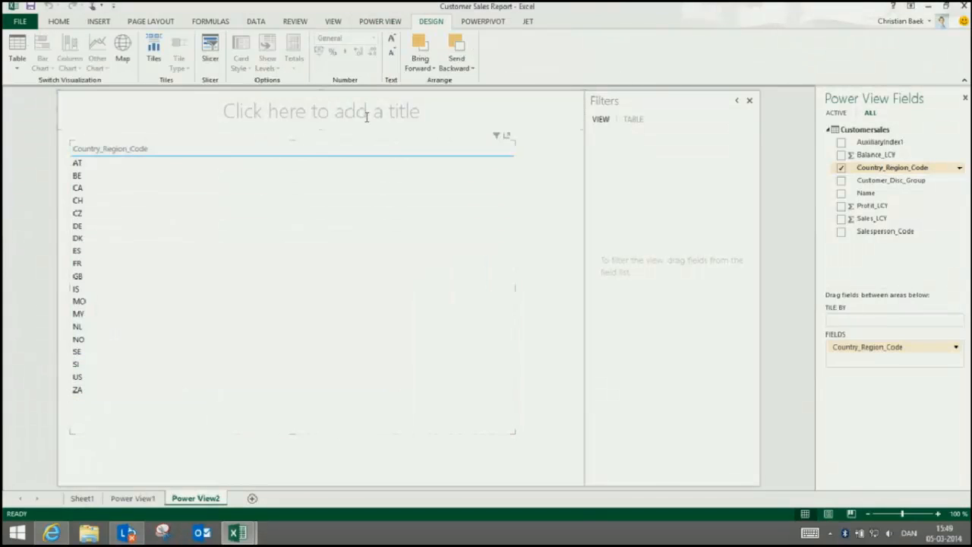
{"action": "left_click", "coordinate": [366, 116]}
{"action": "type", "text": "Cust"}
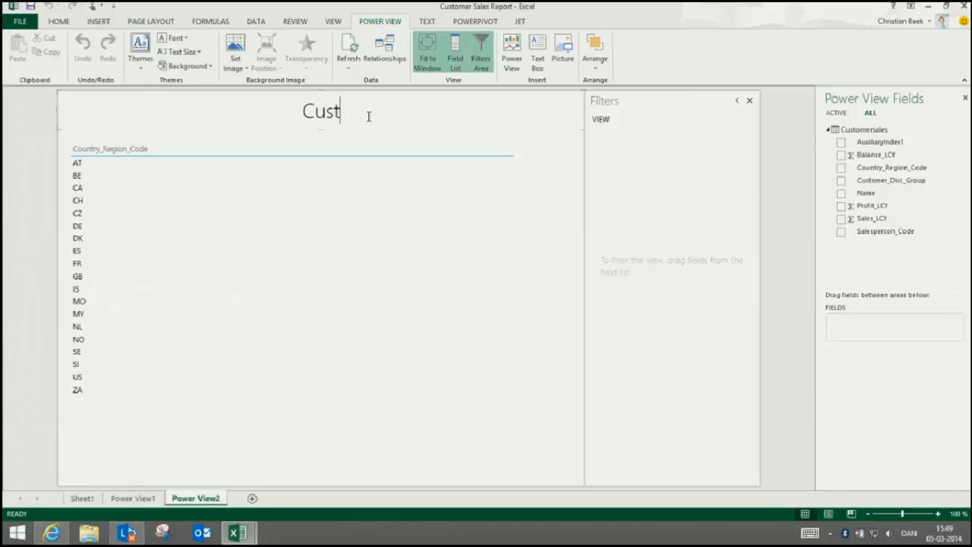
{"action": "type", "text": "omer sales"}
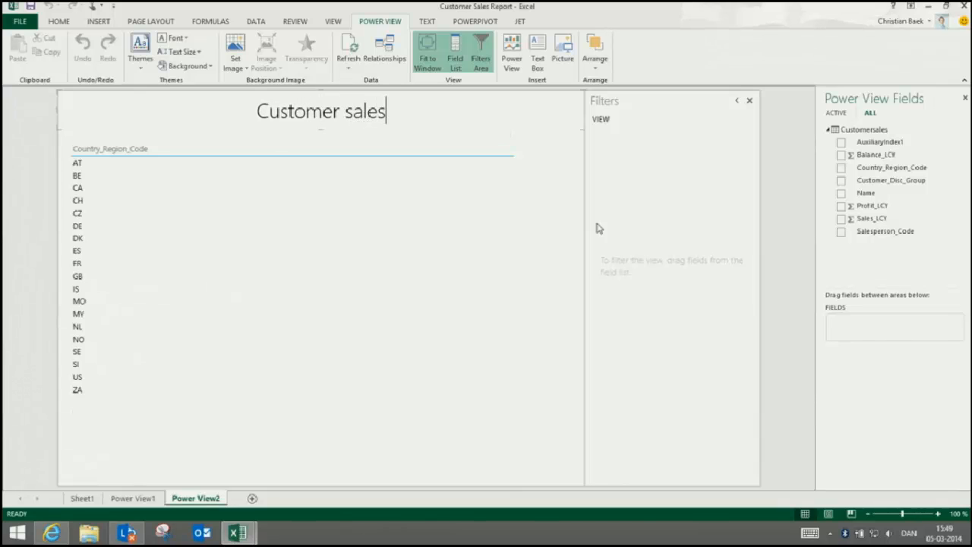
- Add Profit_LCY to the Country_Region_Code table and convert the table to a line chart
{"action": "left_click_drag", "start_coordinate": [844, 207], "coordinate": [217, 243]}
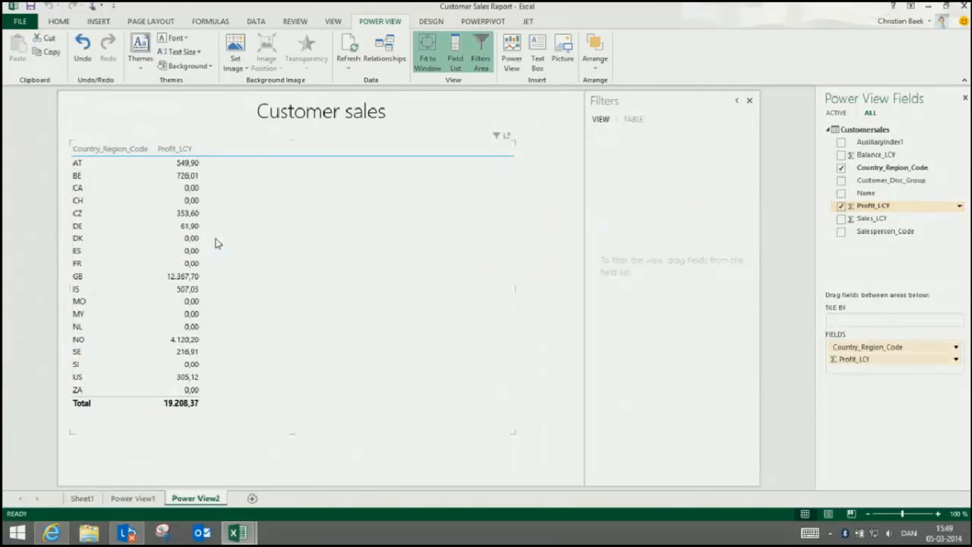
{"action": "left_click", "coordinate": [436, 23]}
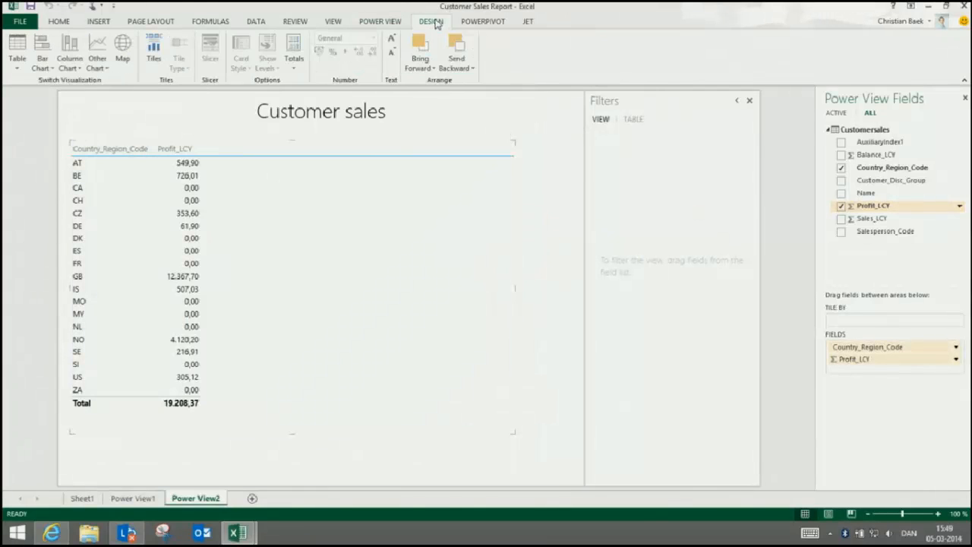
{"action": "left_click", "coordinate": [105, 66]}
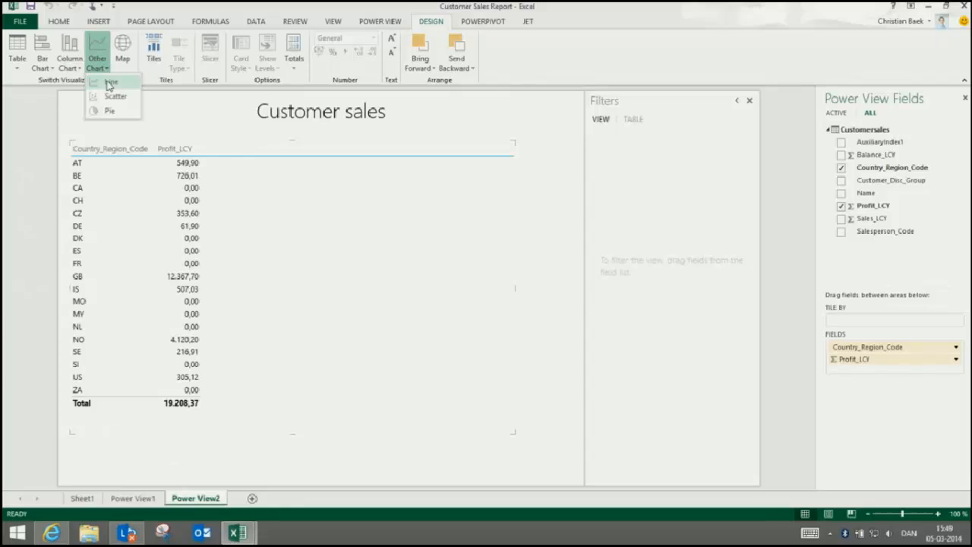
{"action": "left_click", "coordinate": [109, 83]}
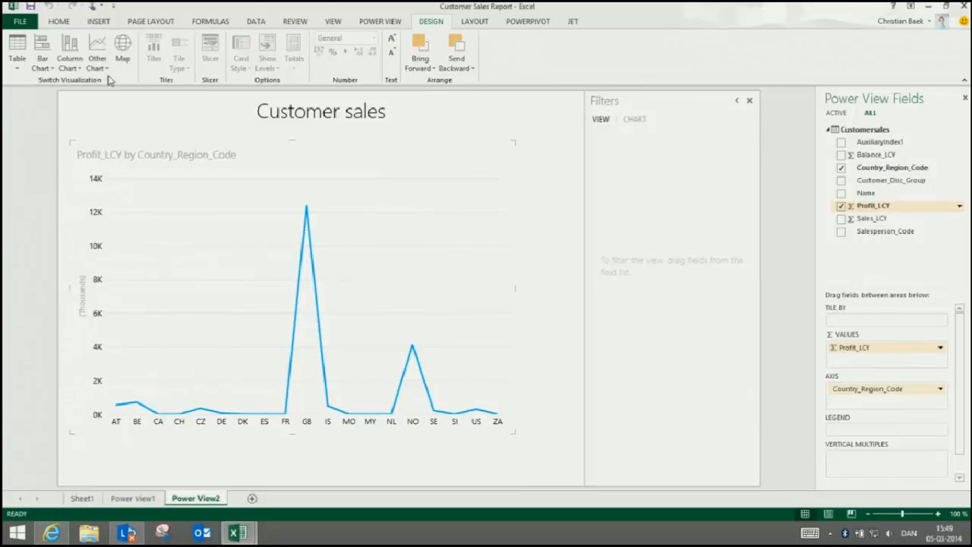
- Switch the line chart to a map and colour its bubbles by Customer_Disc_Group
{"action": "left_click", "coordinate": [123, 53]}
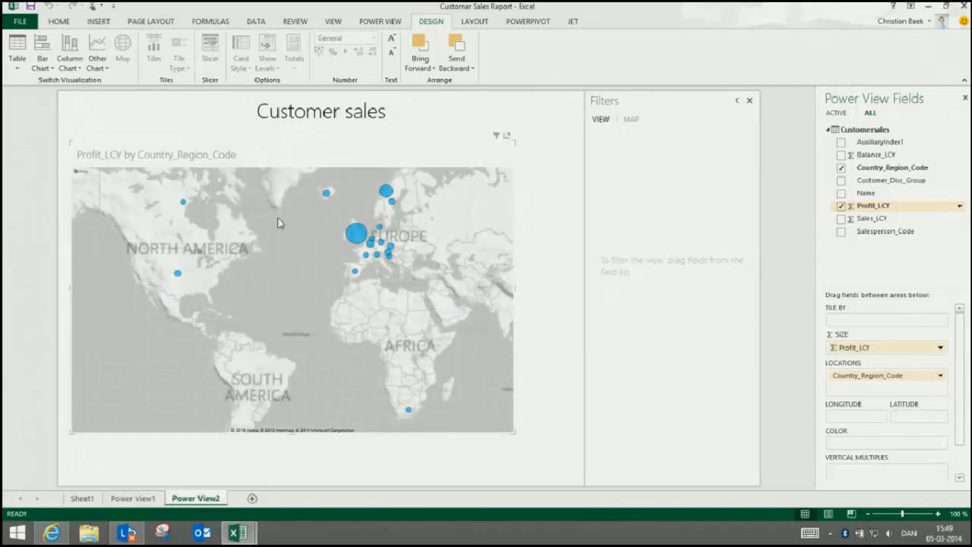
{"action": "left_click_drag", "start_coordinate": [277, 218], "coordinate": [254, 285]}
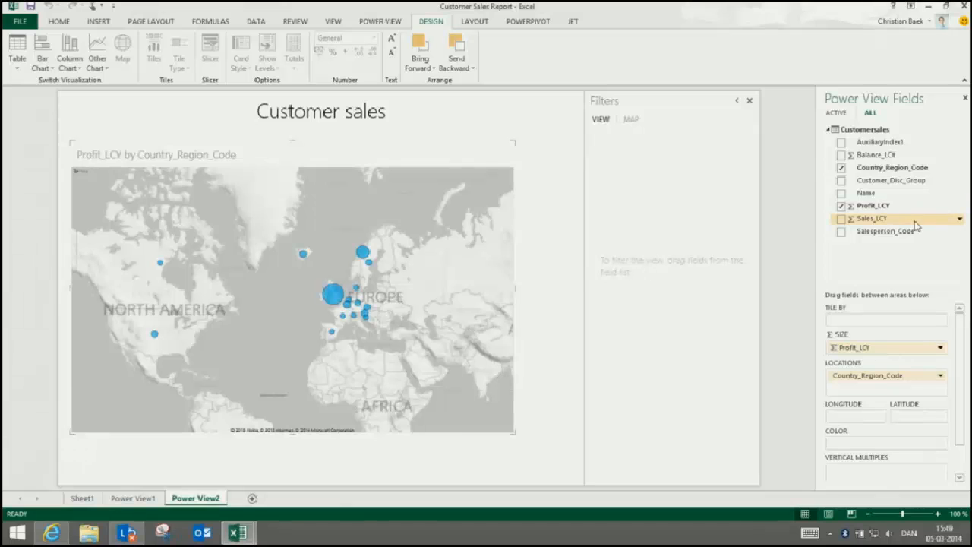
{"action": "left_click_drag", "start_coordinate": [892, 181], "coordinate": [282, 238]}
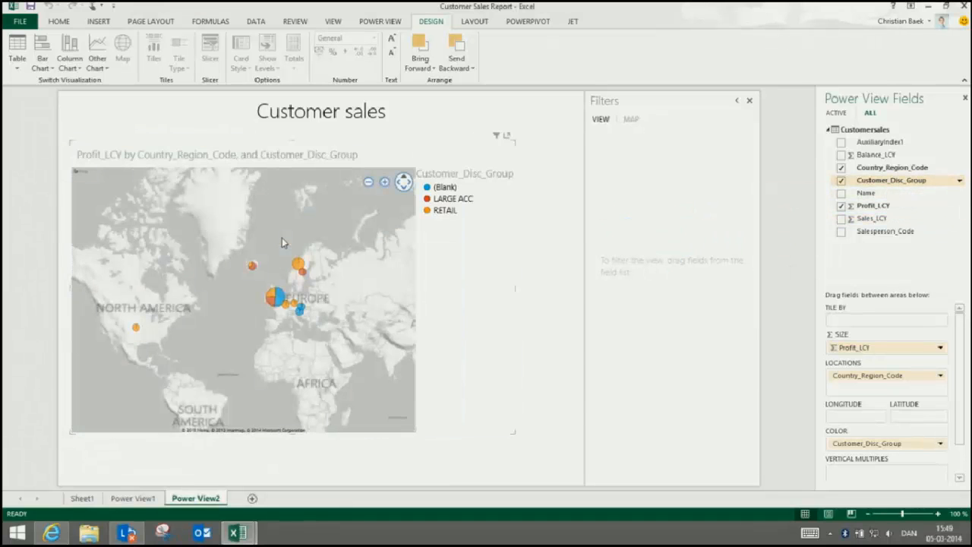
{"action": "left_click", "coordinate": [448, 198]}
{"action": "left_click", "coordinate": [449, 210]}
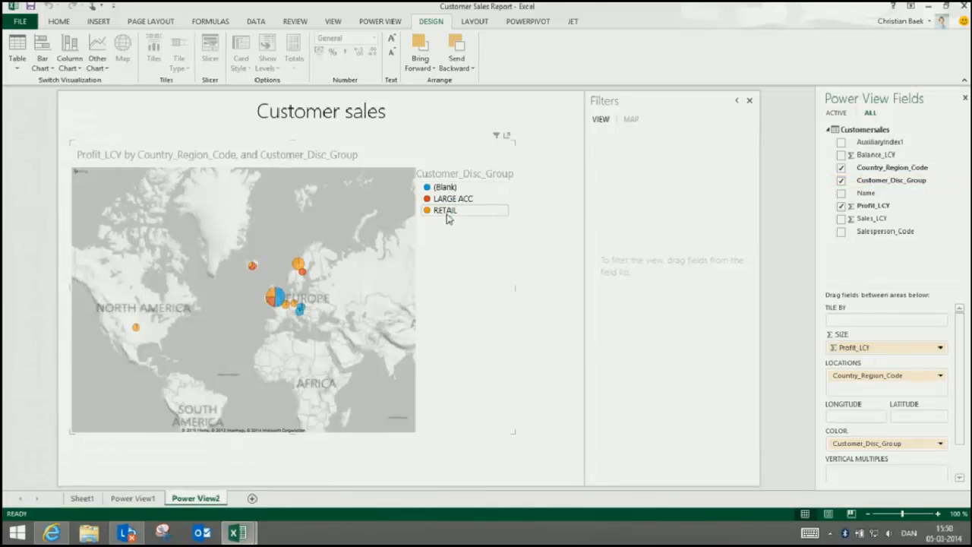
{"action": "left_click", "coordinate": [385, 184]}
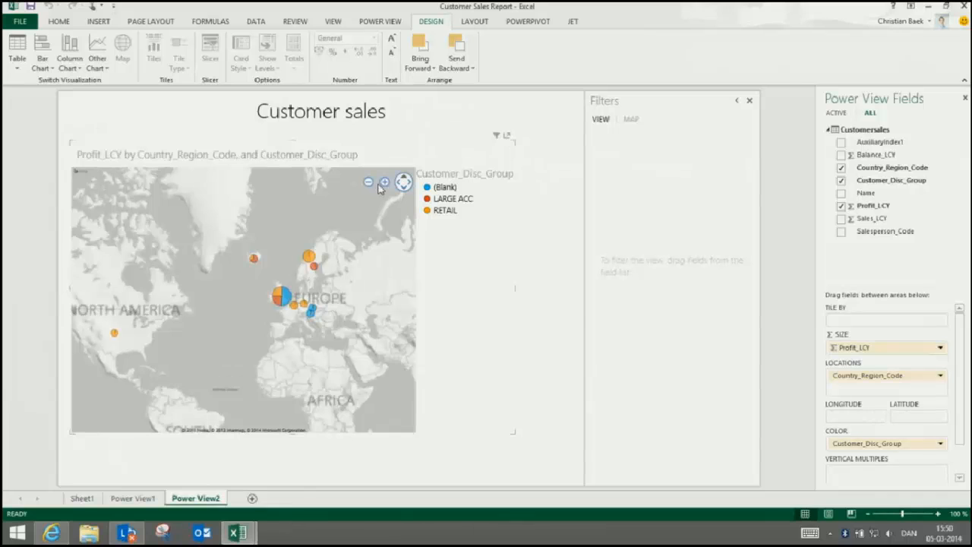
{"action": "left_click", "coordinate": [385, 183]}
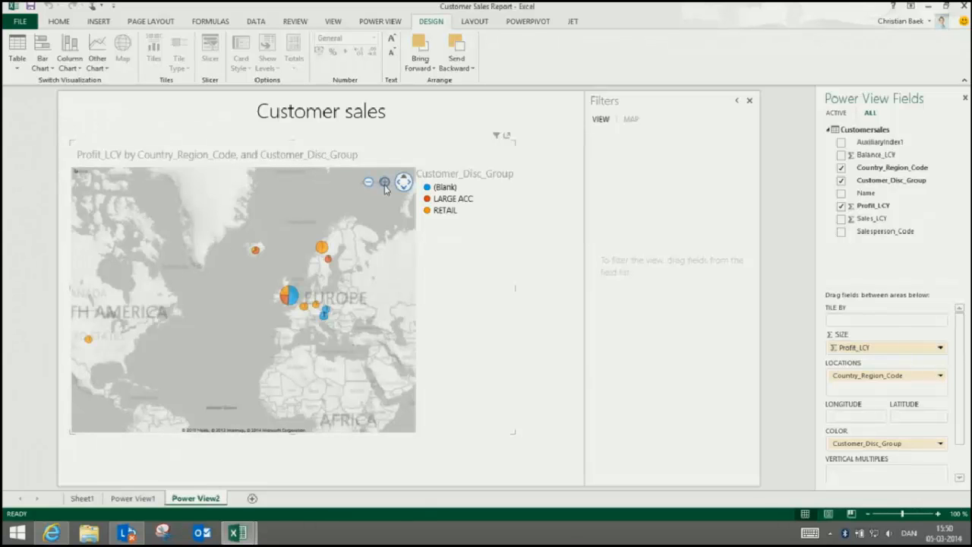
- Switch to the Customers w. Country workbook and launch Power Map on its customer table
{"action": "left_click", "coordinate": [926, 5]}
{"action": "mouse_move", "coordinate": [248, 537]}
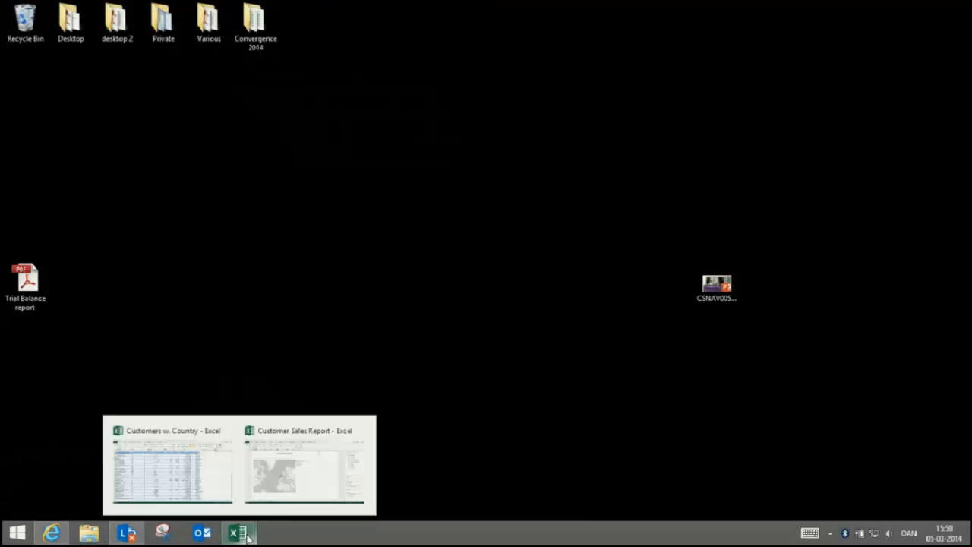
{"action": "left_click", "coordinate": [167, 480]}
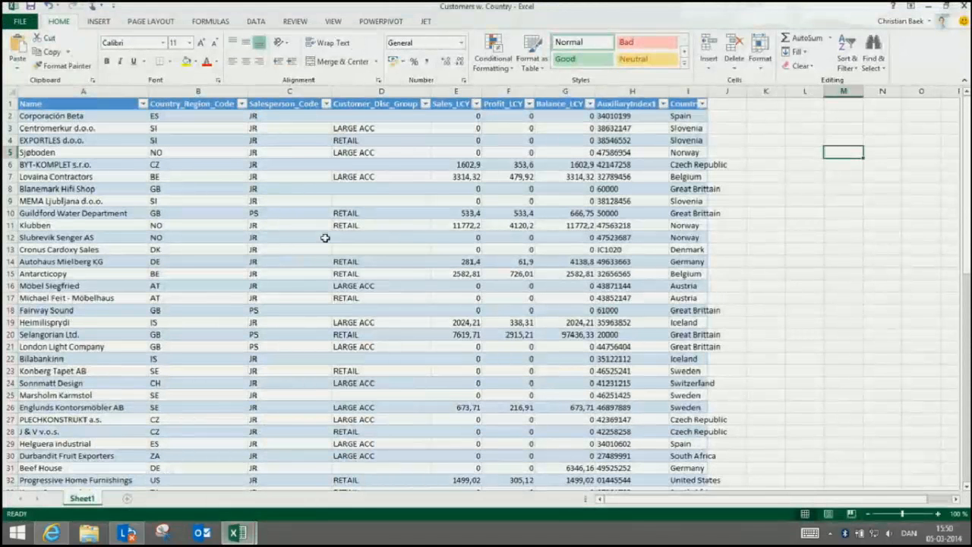
{"action": "left_click", "coordinate": [98, 22]}
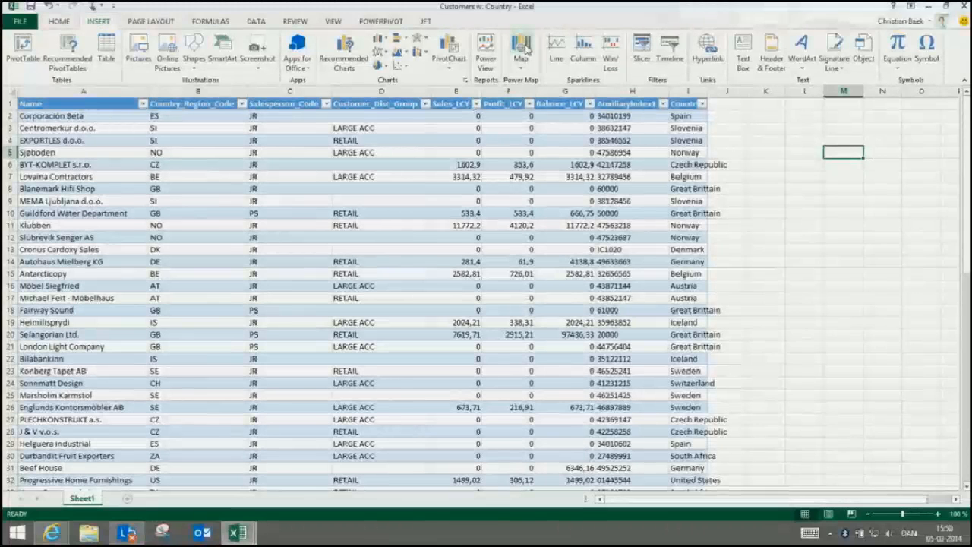
{"action": "left_click", "coordinate": [524, 47]}
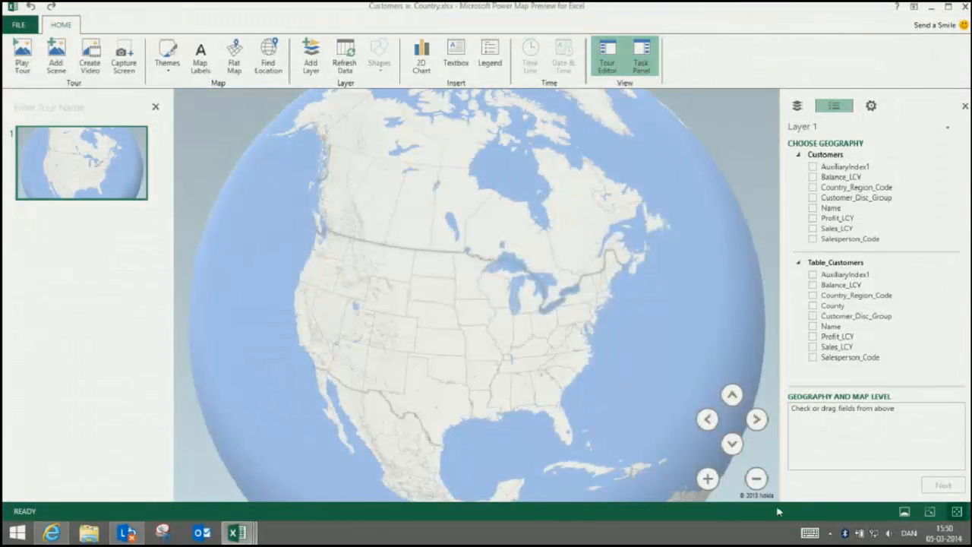
{"action": "left_click", "coordinate": [756, 478]}
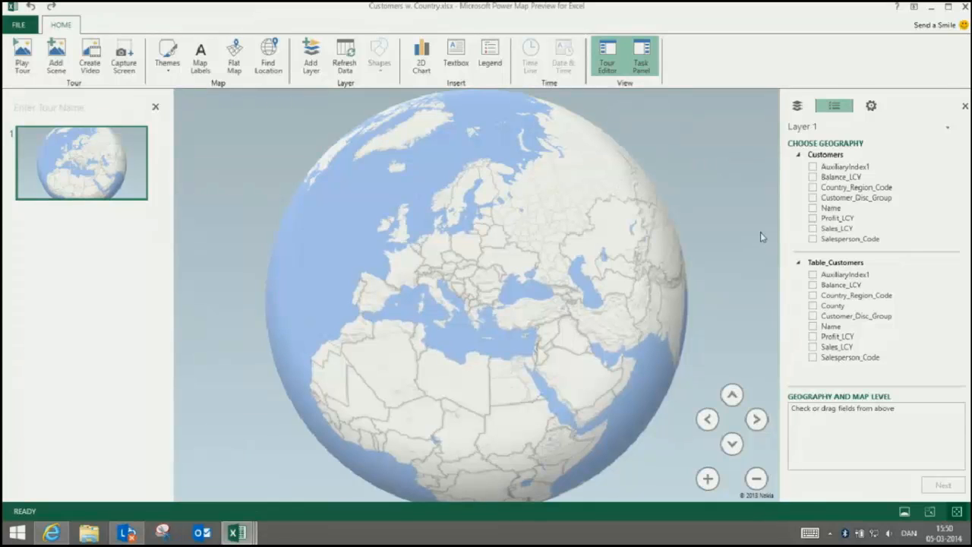
- Choose Country_Region_Code, Profit_LCY and Sales_LCY from Table_Customers as geography fields and set Country_Region_Code to Country/Region
{"action": "left_click", "coordinate": [798, 155]}
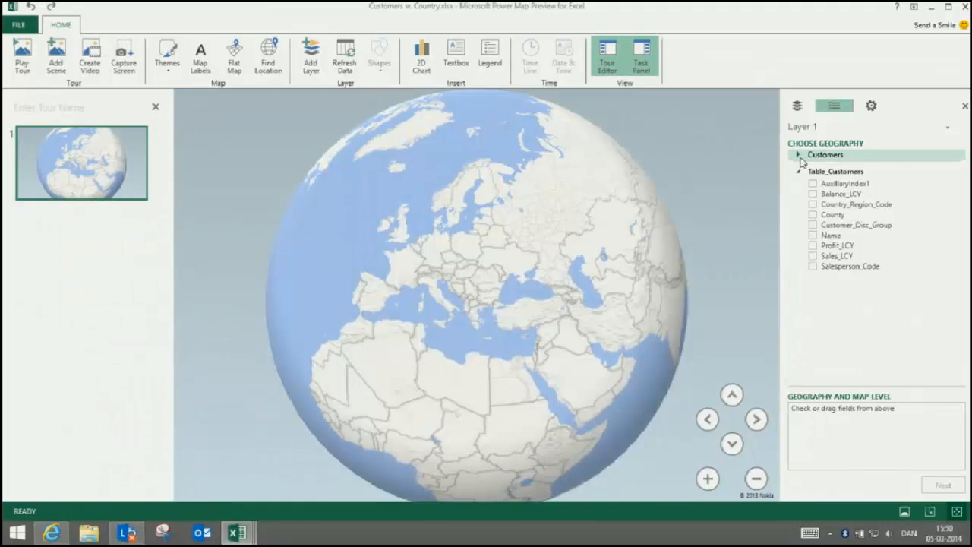
{"action": "left_click", "coordinate": [812, 205]}
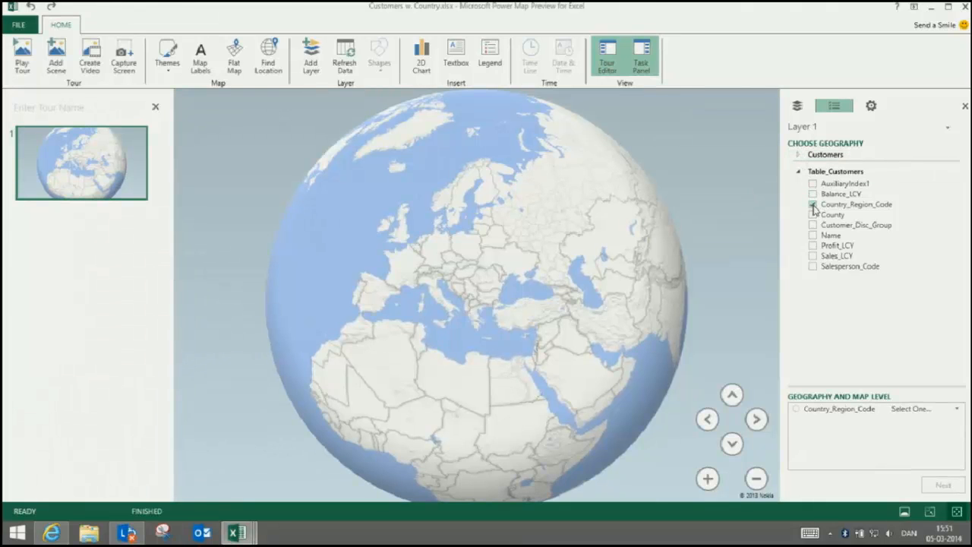
{"action": "left_click", "coordinate": [813, 247]}
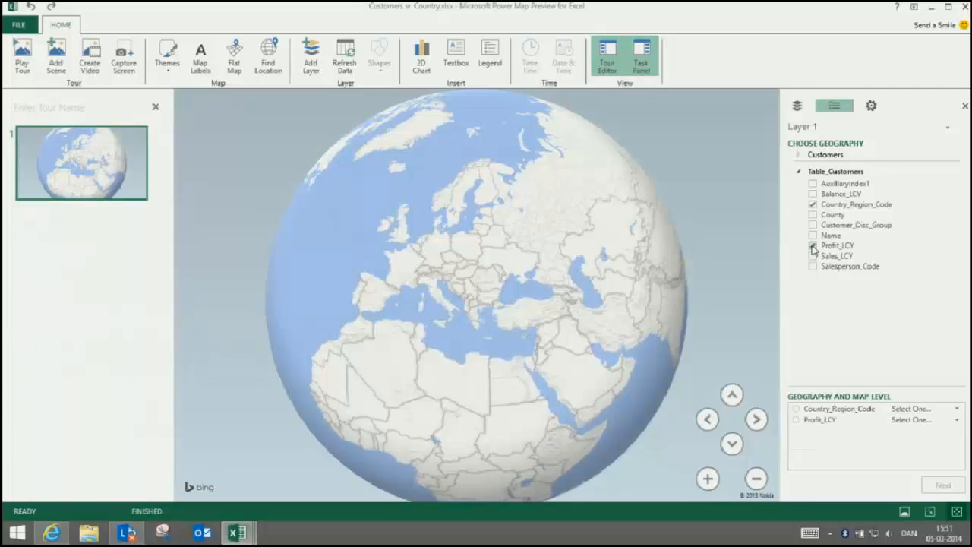
{"action": "left_click", "coordinate": [813, 256]}
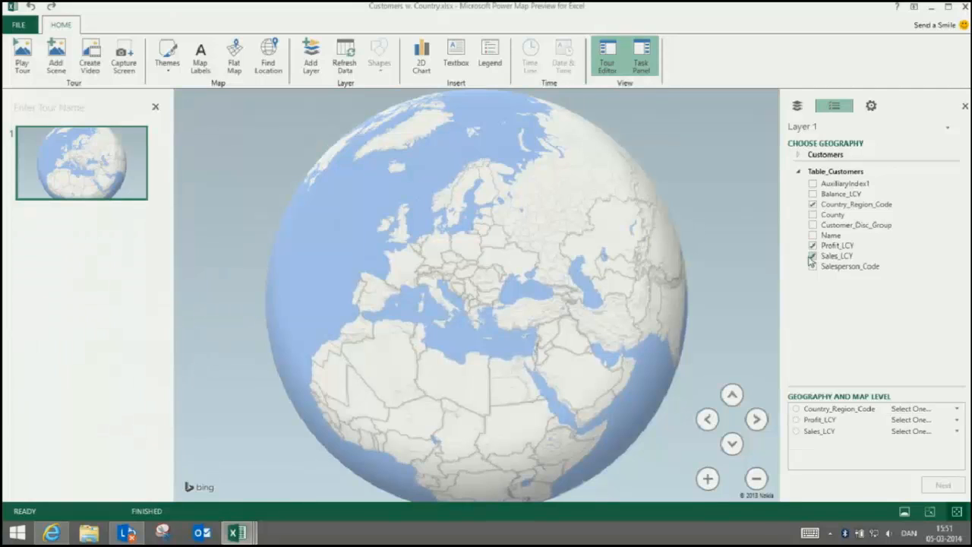
{"action": "left_click", "coordinate": [957, 409]}
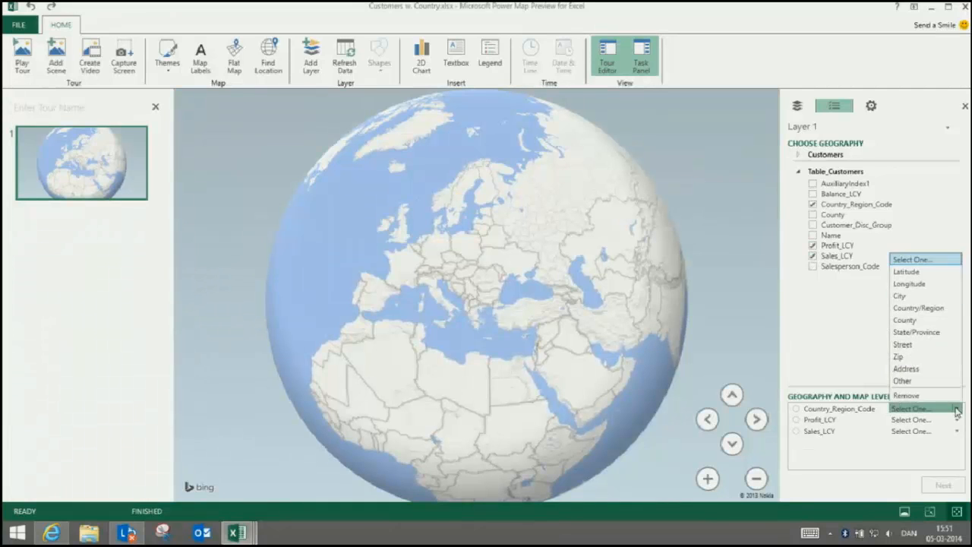
{"action": "left_click", "coordinate": [935, 310]}
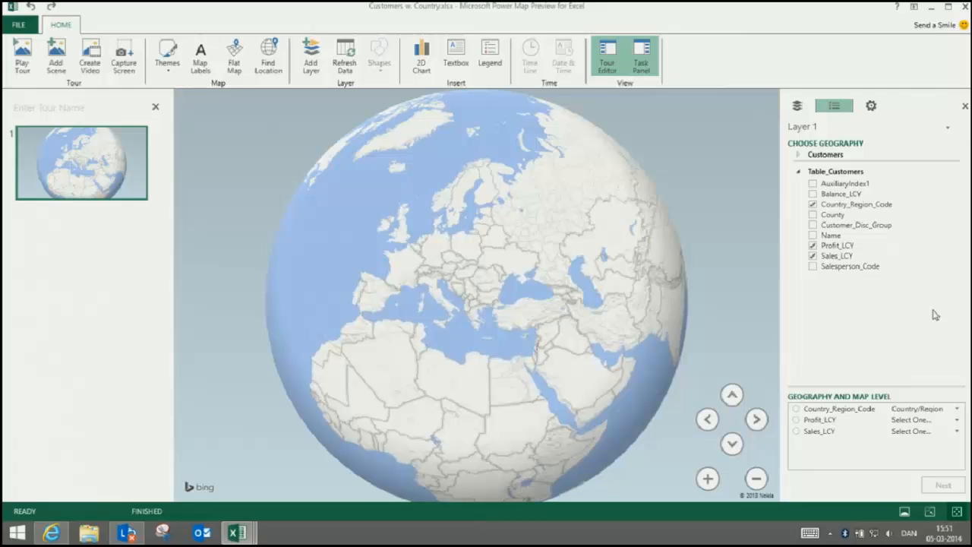
- Set the geography type of Profit_LCY to Latitude and of Sales_LCY to Longitude
{"action": "left_click", "coordinate": [955, 420]}
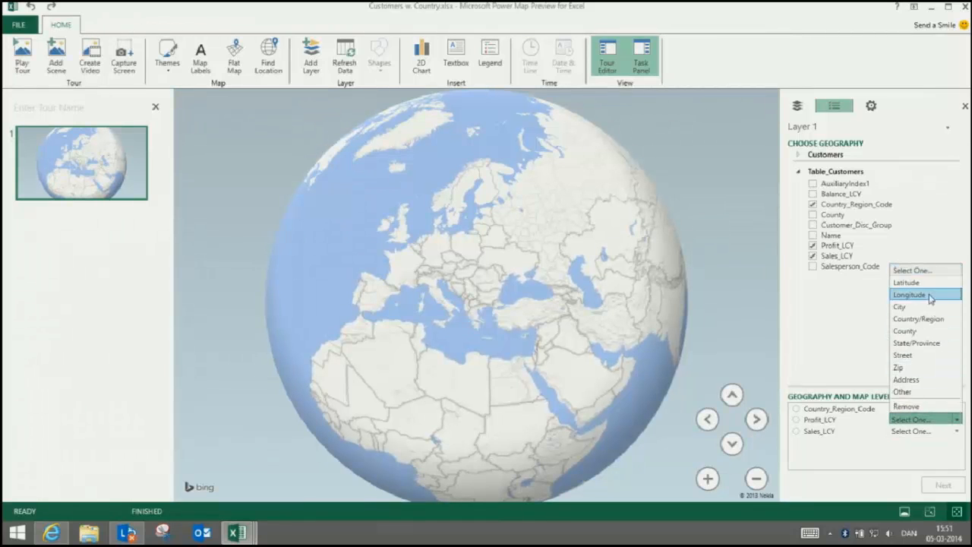
{"action": "left_click", "coordinate": [929, 284]}
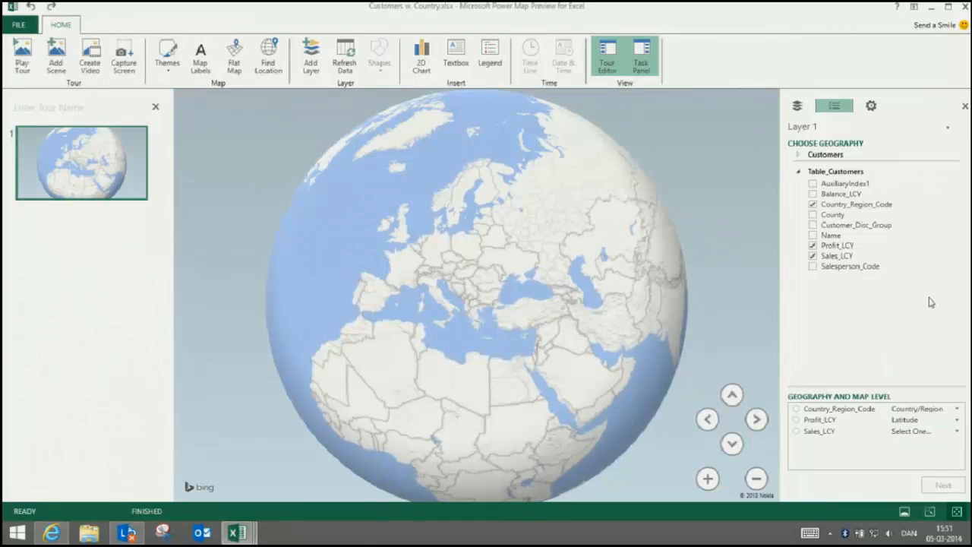
{"action": "left_click", "coordinate": [953, 430]}
{"action": "left_click", "coordinate": [927, 294]}
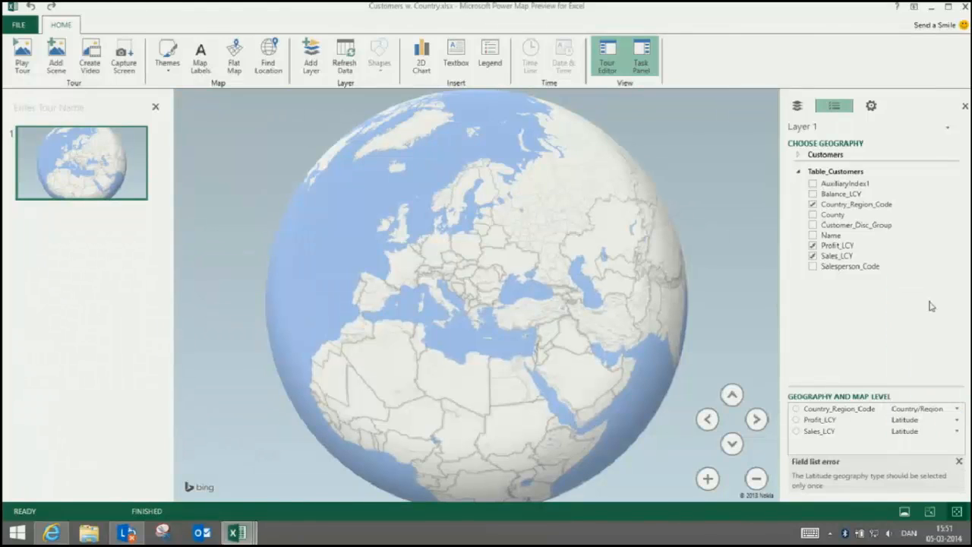
{"action": "left_click", "coordinate": [955, 432]}
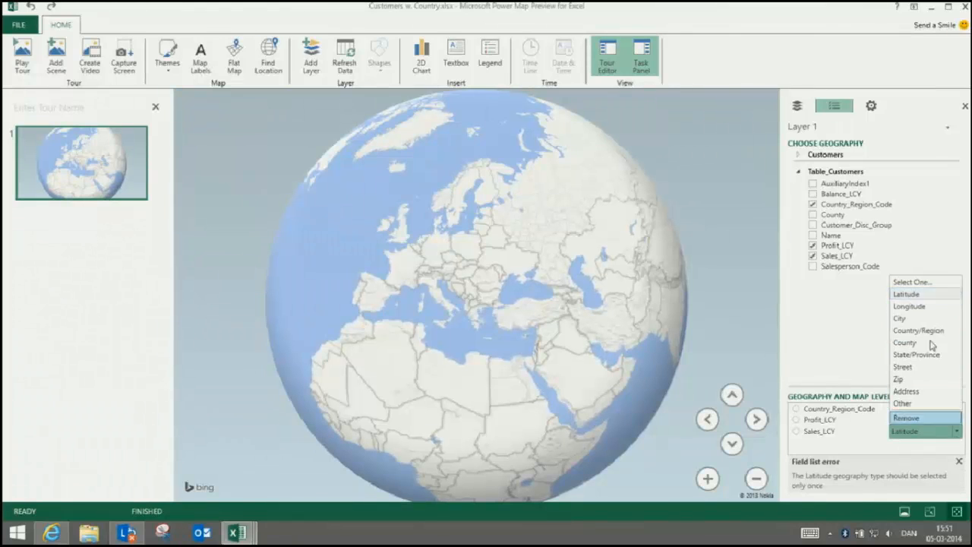
{"action": "left_click", "coordinate": [923, 306]}
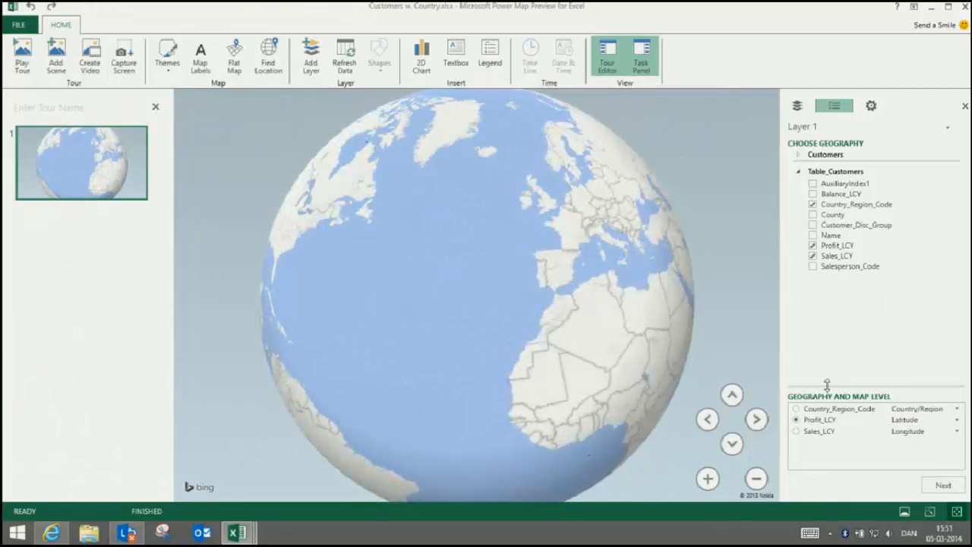
- Map the layer by Country_Region_Code, show Profit_LCY and Sales_LCY as column heights, and remove the Layer 1 legend
{"action": "left_click", "coordinate": [796, 408]}
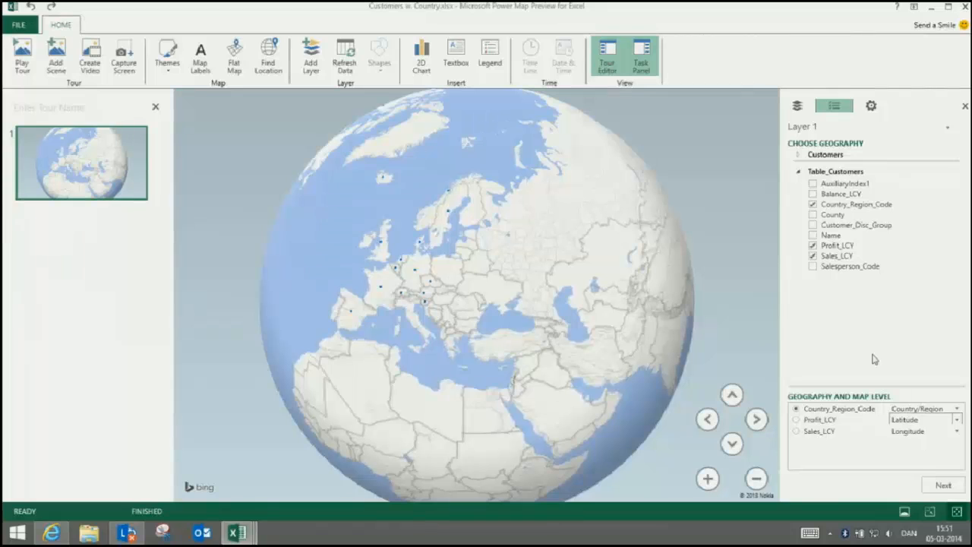
{"action": "left_click", "coordinate": [942, 486]}
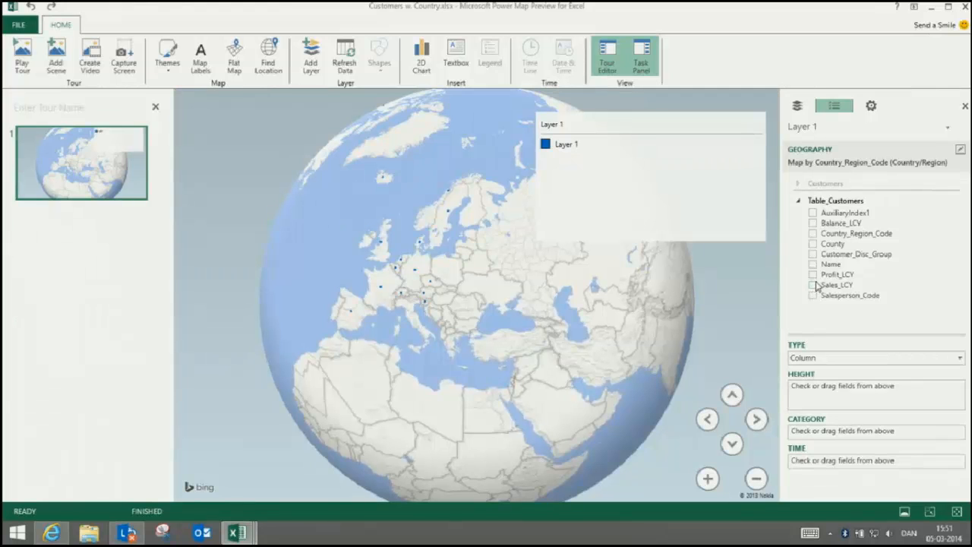
{"action": "left_click", "coordinate": [813, 275]}
{"action": "left_click", "coordinate": [813, 285]}
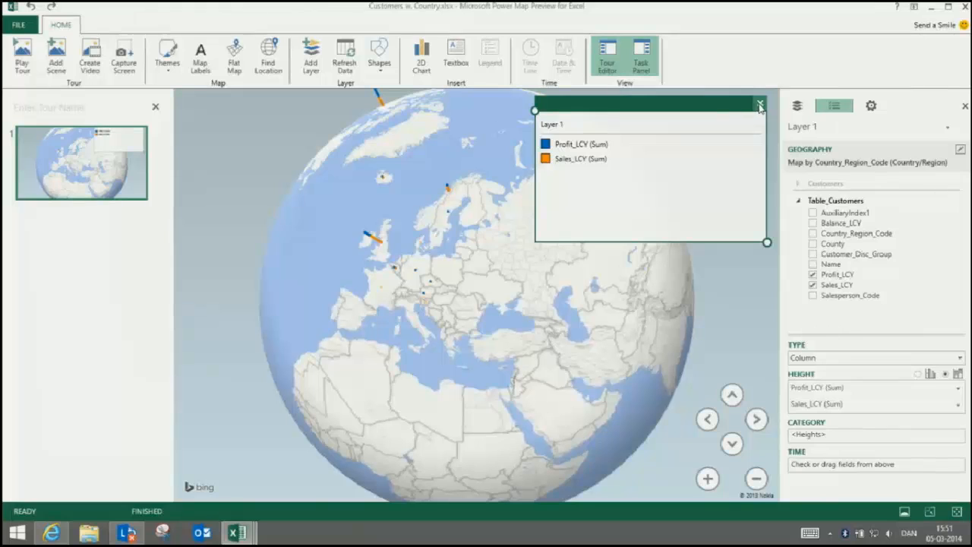
{"action": "left_click", "coordinate": [757, 104]}
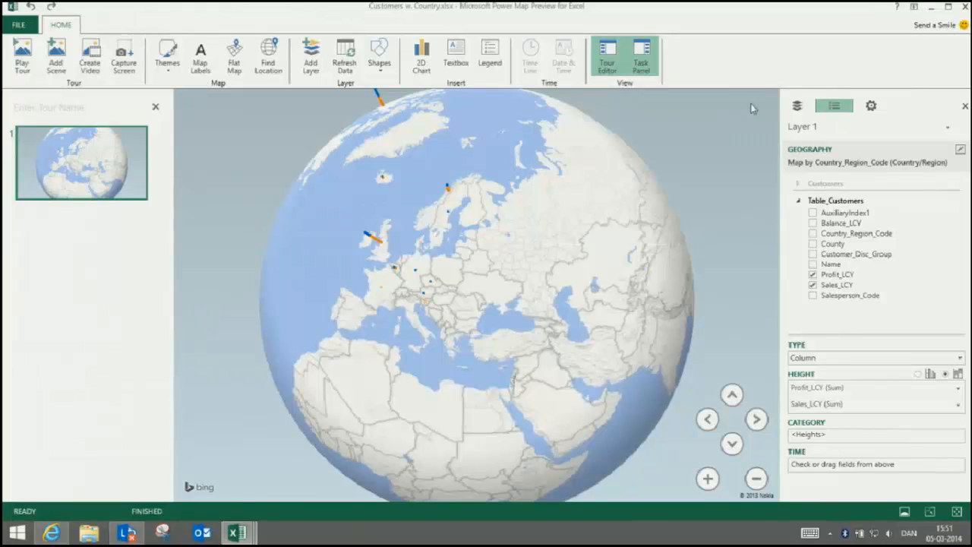
- Apply a satellite imagery theme to the globe and view the profit and sales columns up close
{"action": "left_click", "coordinate": [167, 59]}
{"action": "left_click", "coordinate": [85, 96]}
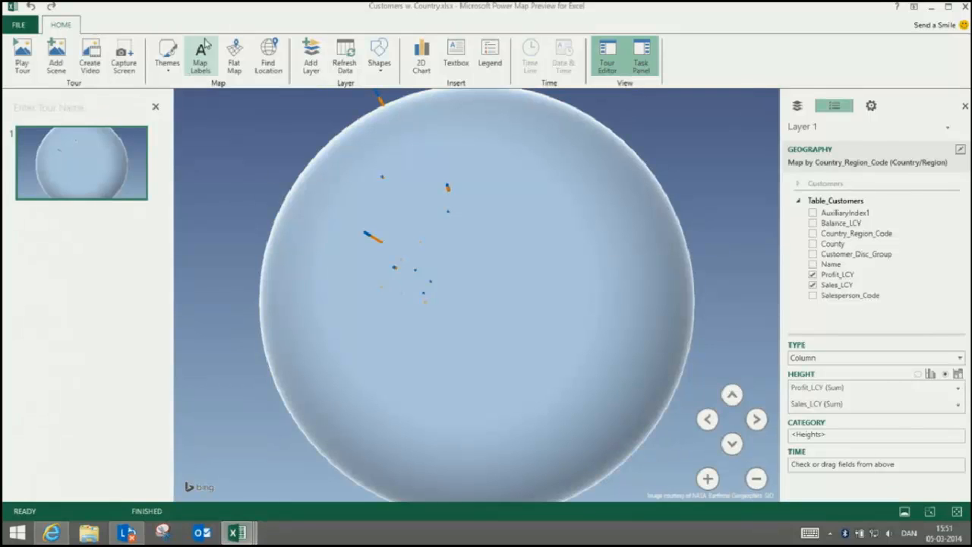
{"action": "left_click", "coordinate": [169, 56]}
{"action": "left_click", "coordinate": [92, 99]}
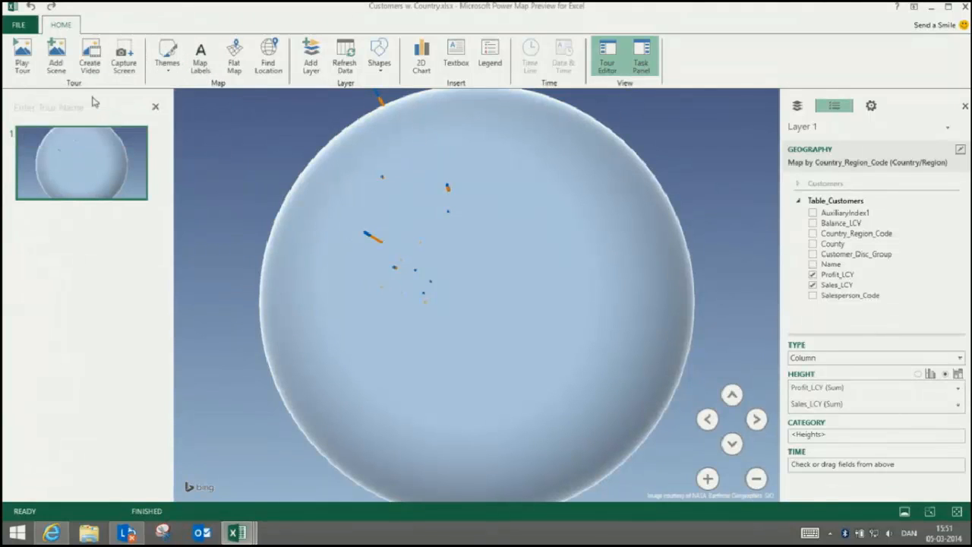
{"action": "left_click_drag", "start_coordinate": [487, 304], "coordinate": [478, 287]}
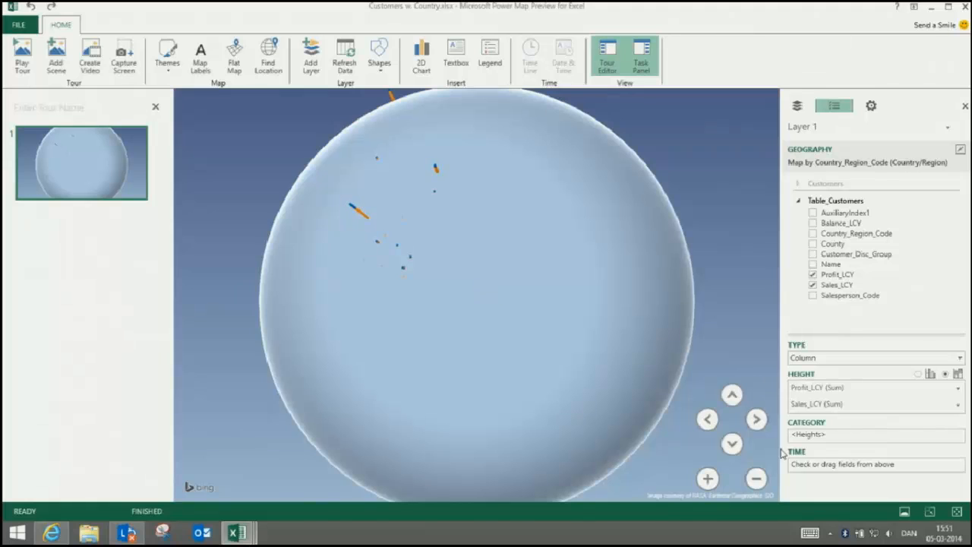
{"action": "left_click", "coordinate": [716, 483]}
{"action": "left_click", "coordinate": [715, 484]}
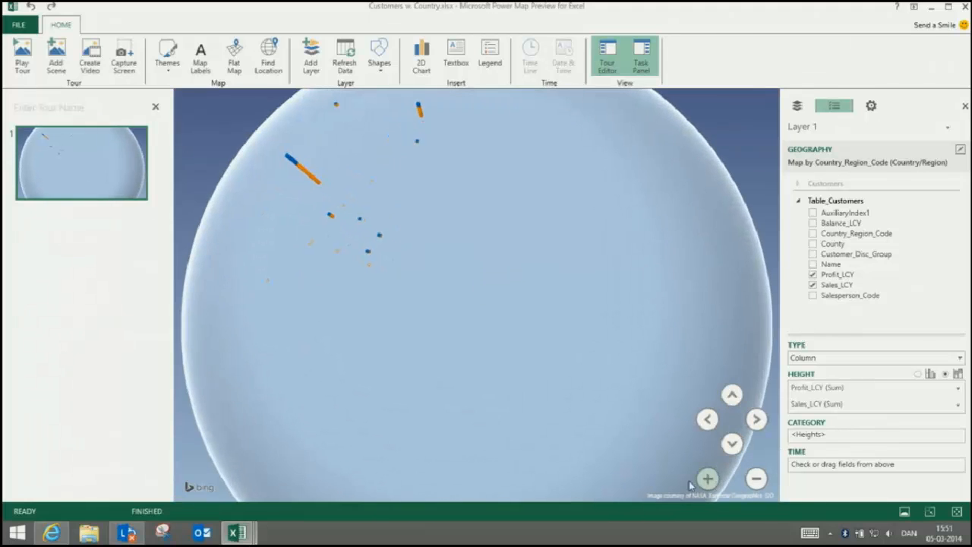
{"action": "left_click_drag", "start_coordinate": [432, 351], "coordinate": [485, 353]}
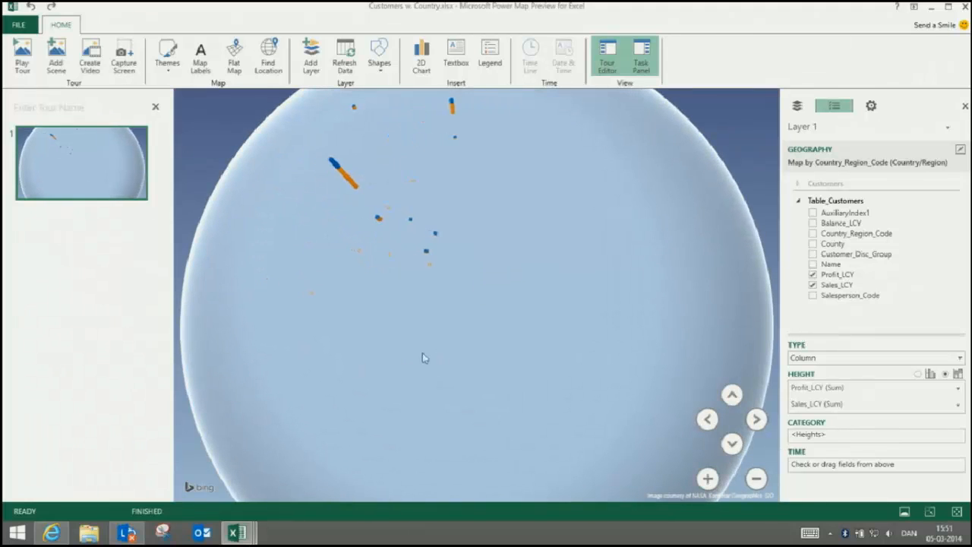
- Try the greyscale satellite, blue satellite and light country-outline themes on the globe
{"action": "left_click", "coordinate": [168, 68]}
{"action": "left_click", "coordinate": [140, 94]}
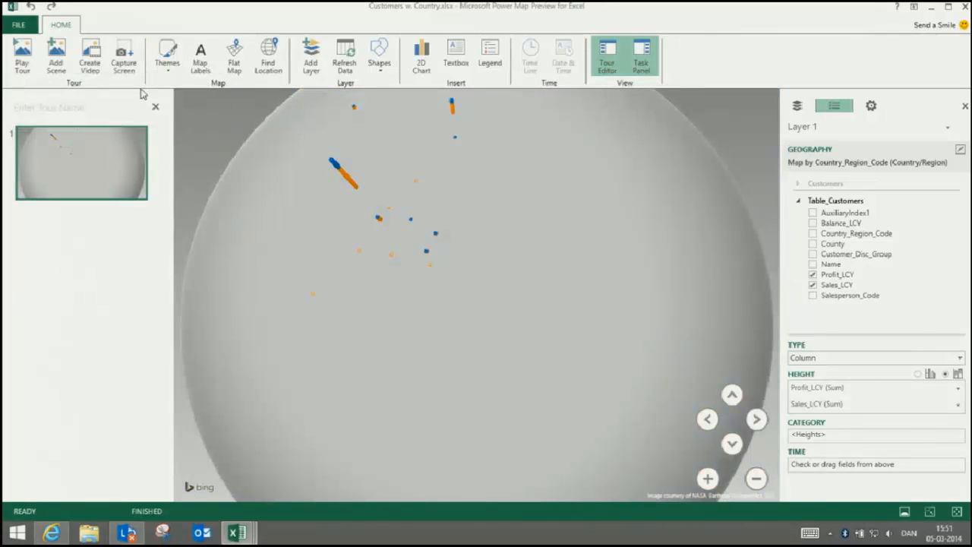
{"action": "left_click", "coordinate": [154, 76]}
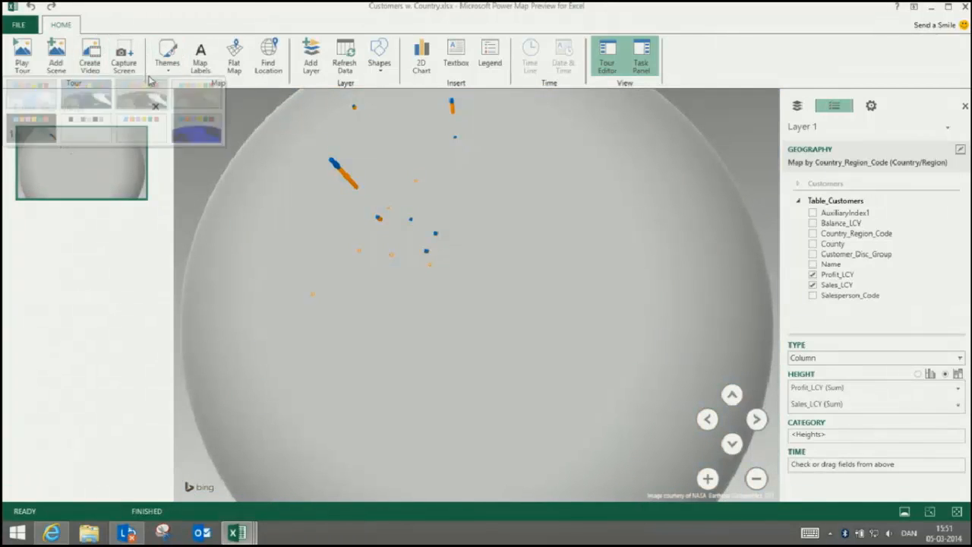
{"action": "left_click", "coordinate": [166, 62]}
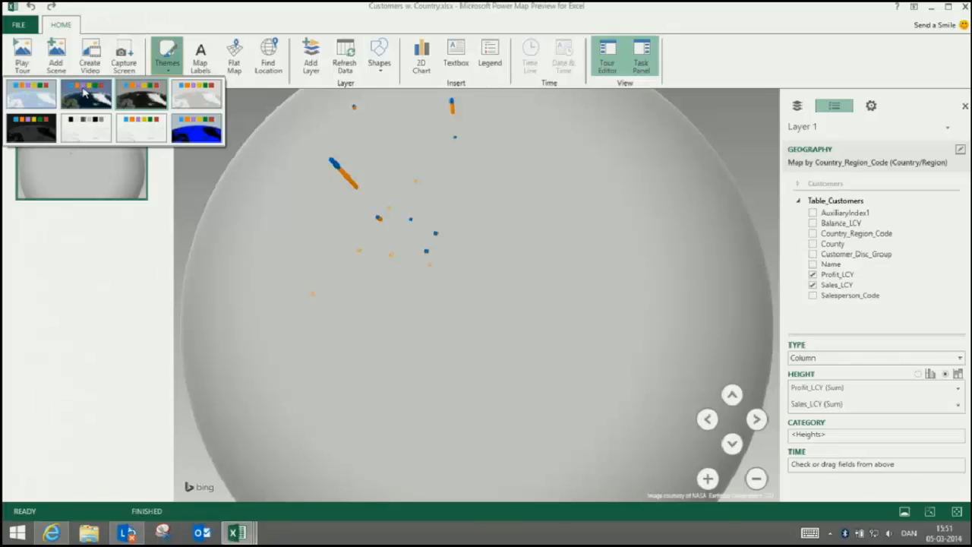
{"action": "left_click", "coordinate": [85, 91]}
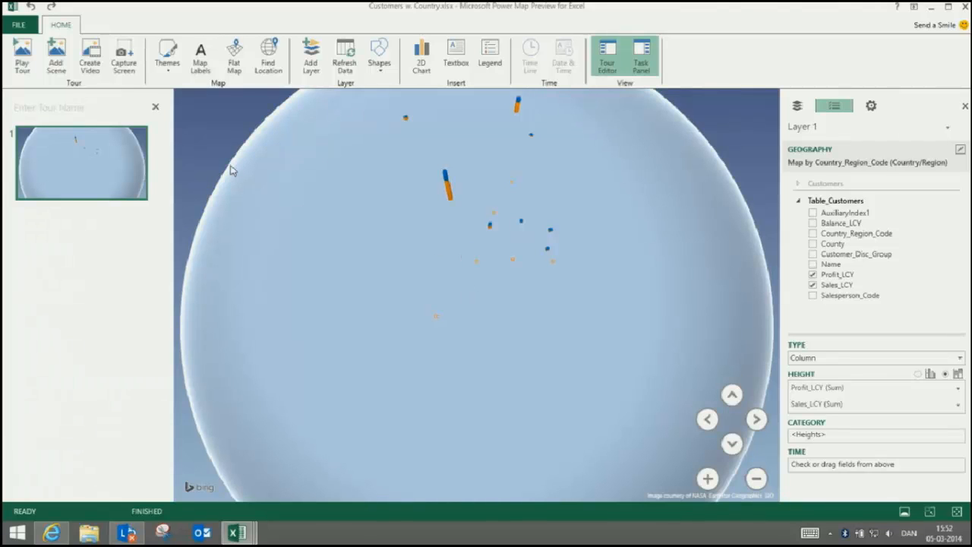
{"action": "left_click", "coordinate": [172, 66]}
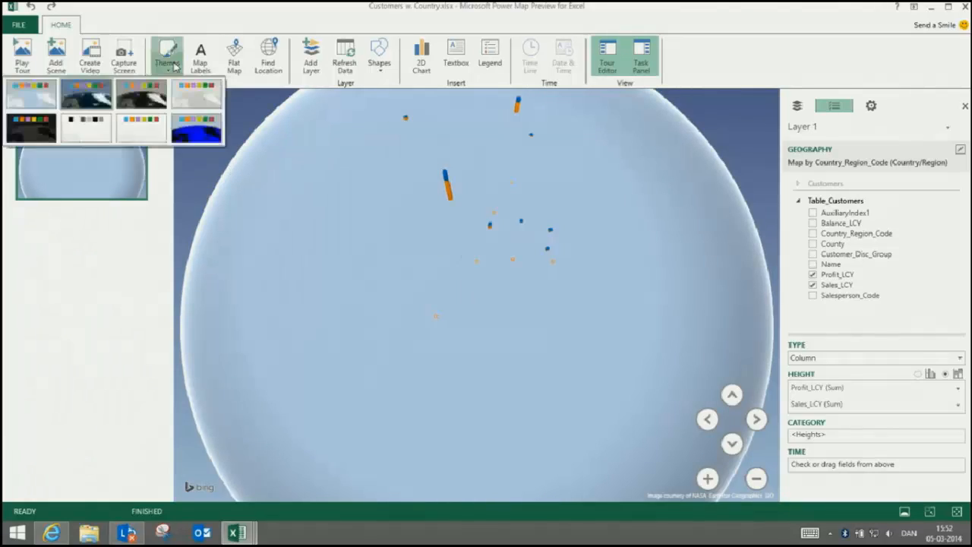
{"action": "left_click", "coordinate": [42, 101]}
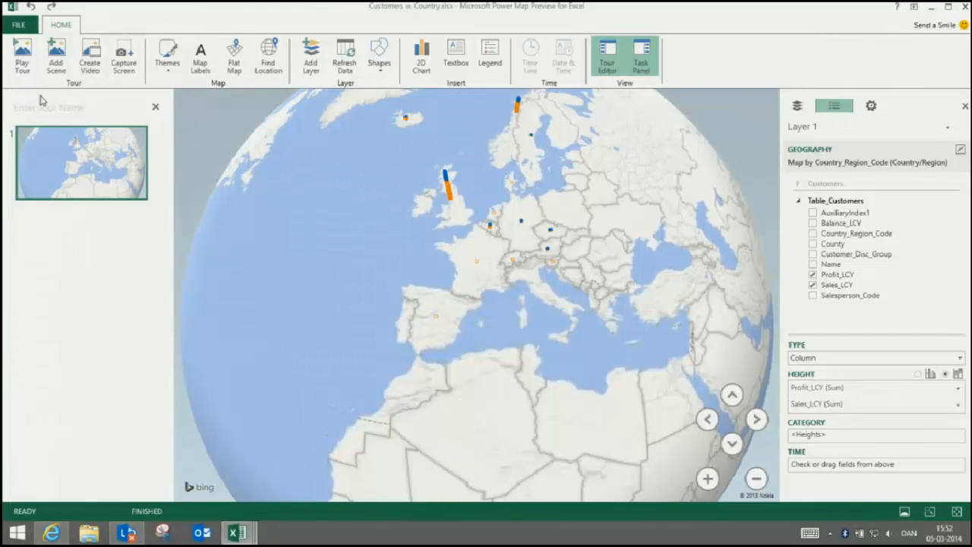
- Apply the blue satellite theme to the globe again and close Power Map
{"action": "left_click", "coordinate": [167, 58]}
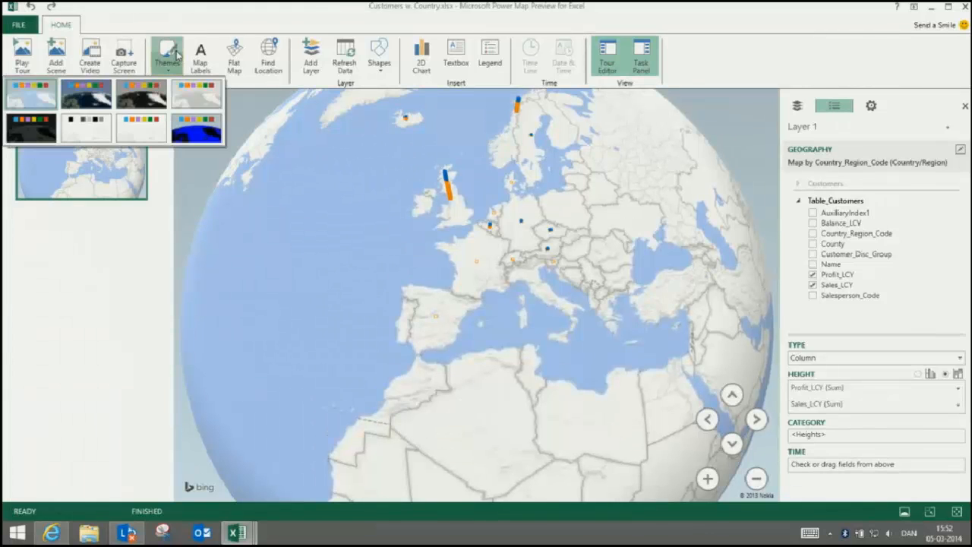
{"action": "left_click", "coordinate": [86, 107]}
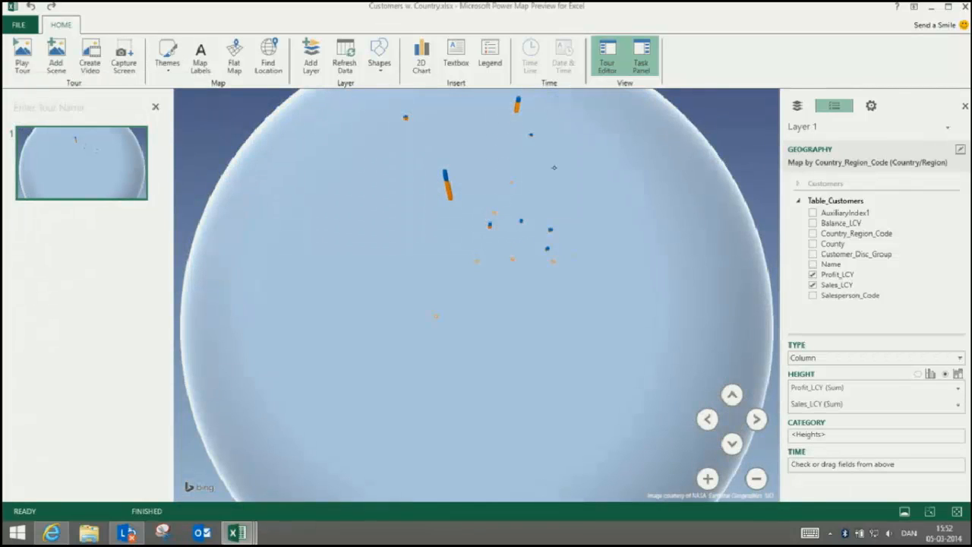
{"action": "scroll", "coordinate": [477, 294], "scroll_direction": "up", "scroll_amount": 2}
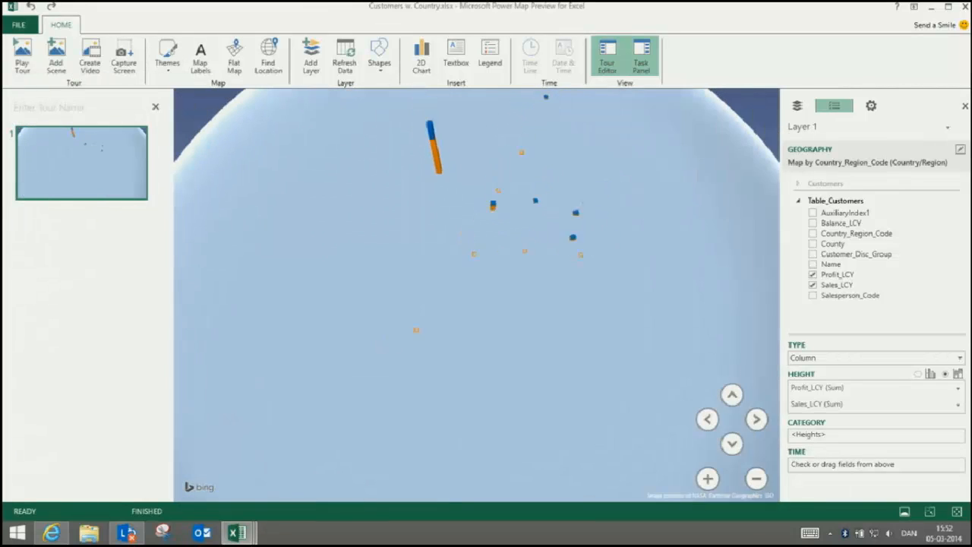
{"action": "left_click", "coordinate": [965, 6]}
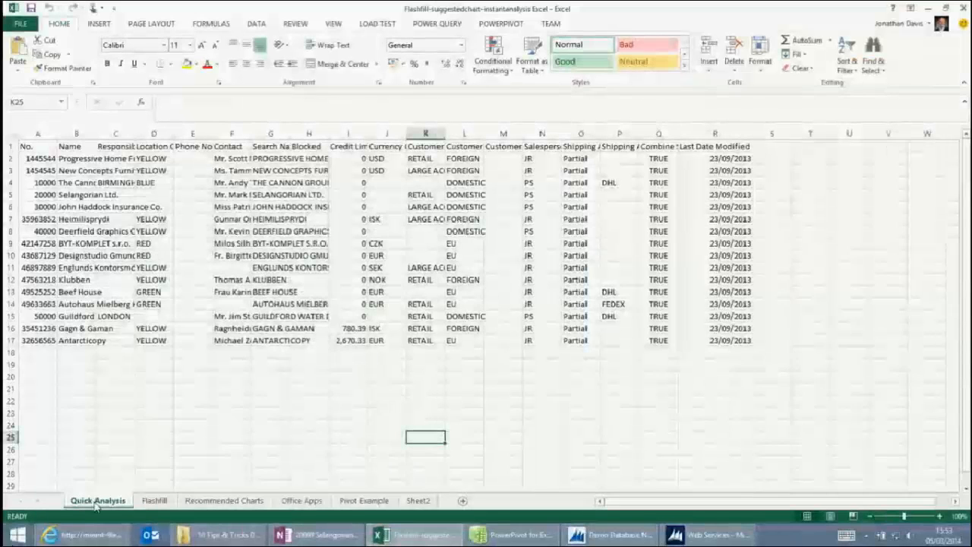
- Switch to the Dynamics NAV Development Environment, close the Customer Sales query design and open the environment's options
{"action": "left_click", "coordinate": [611, 534]}
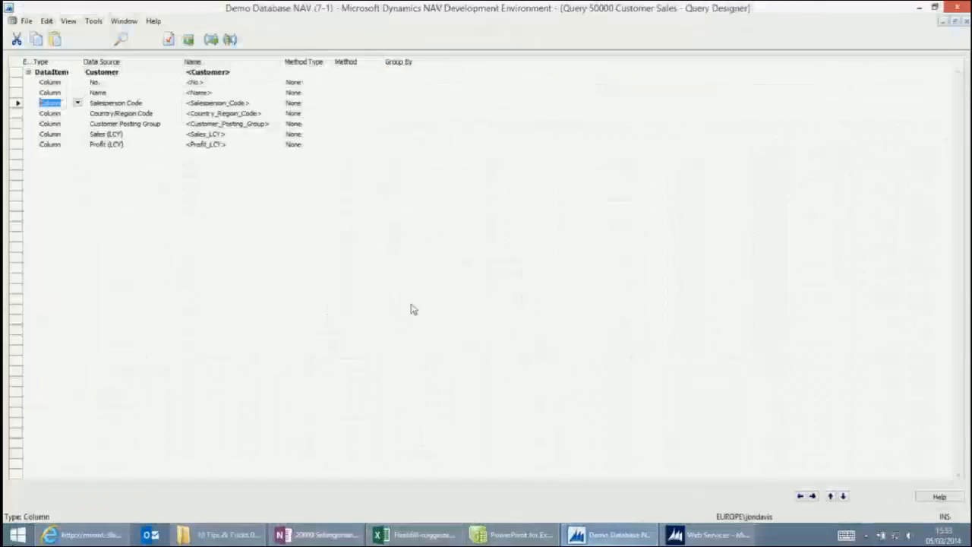
{"action": "left_click", "coordinate": [966, 22]}
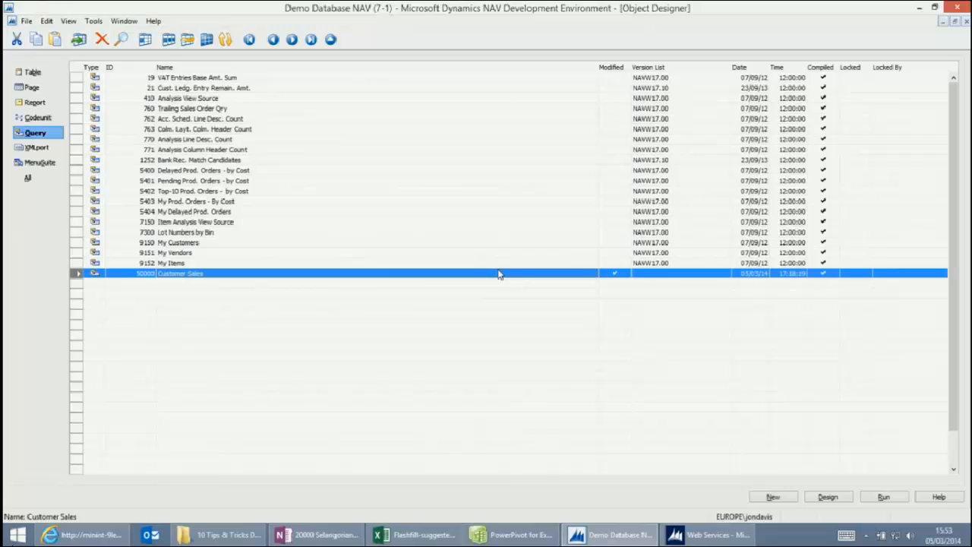
{"action": "left_click", "coordinate": [94, 21]}
{"action": "left_click", "coordinate": [59, 199]}
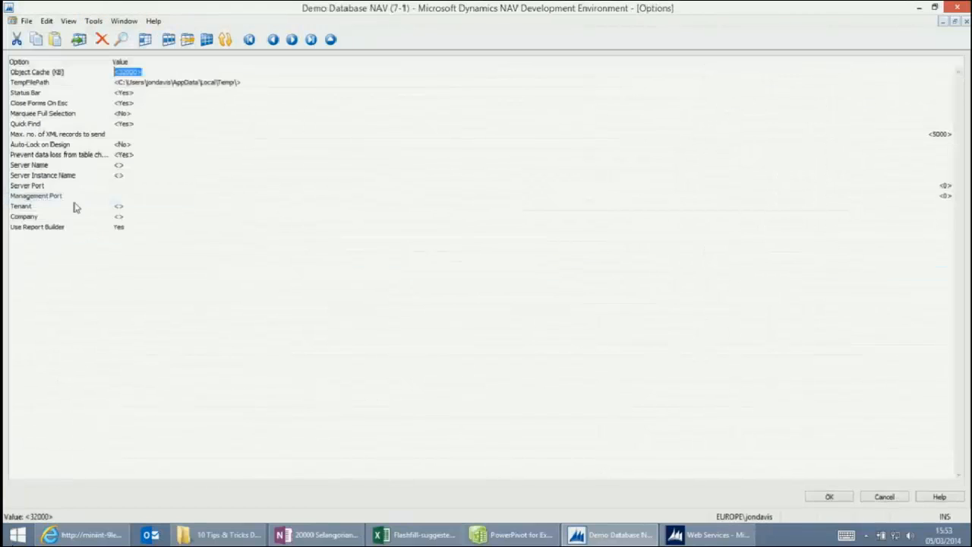
- Set the Use Report Builder option to No
{"action": "left_click", "coordinate": [148, 226]}
{"action": "key", "text": "BackSpace"}
{"action": "key", "text": "BackSpace"}
{"action": "key", "text": "BackSpace"}
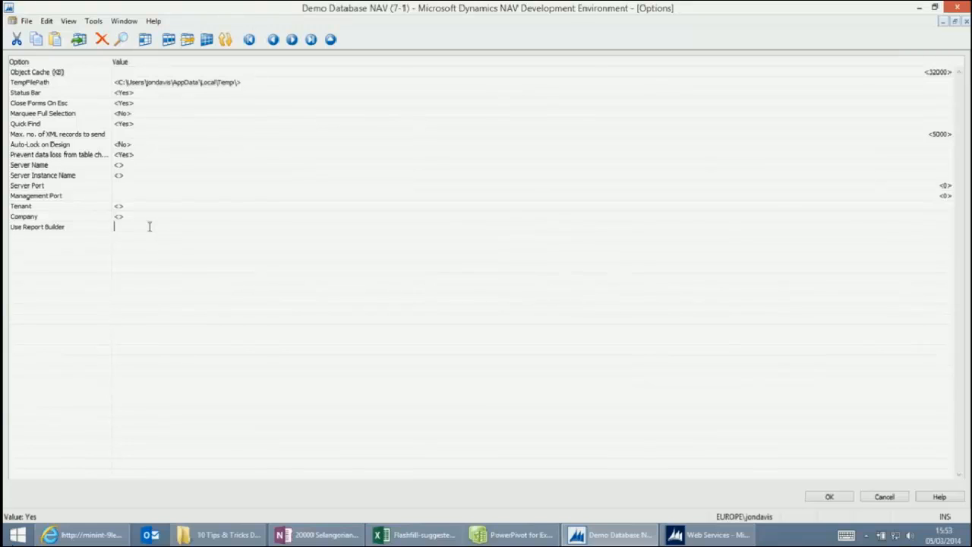
{"action": "type", "text": "No"}
{"action": "key", "text": "Return"}
- Set the Use Report Builder option to Yes and accept the options
{"action": "key", "text": "Up"}
{"action": "key", "text": "Down"}
{"action": "key", "text": "BackSpace"}
{"action": "key", "text": "BackSpace"}
{"action": "type", "text": "Yes"}
{"action": "key", "text": "Return"}
{"action": "left_click", "coordinate": [837, 494]}
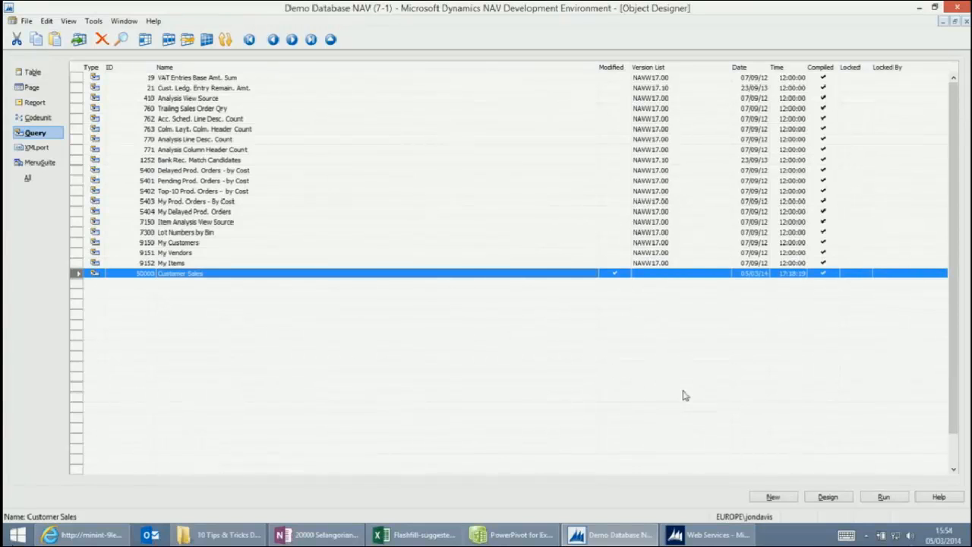
- Start a new report in the Object Designer and open its layout in SQL Server Report Builder
{"action": "scroll", "coordinate": [842, 400], "scroll_direction": "up", "scroll_amount": 1}
{"action": "left_click", "coordinate": [34, 104]}
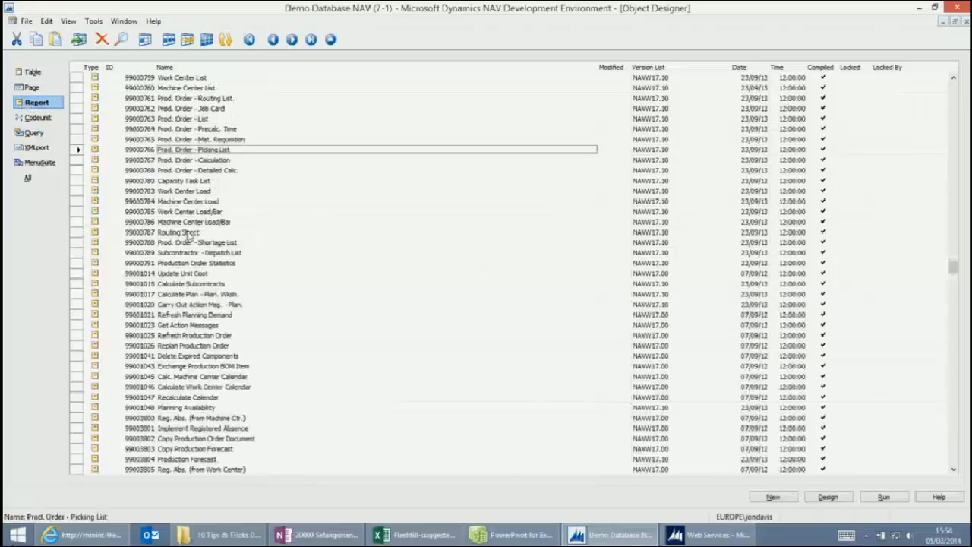
{"action": "left_click", "coordinate": [772, 497]}
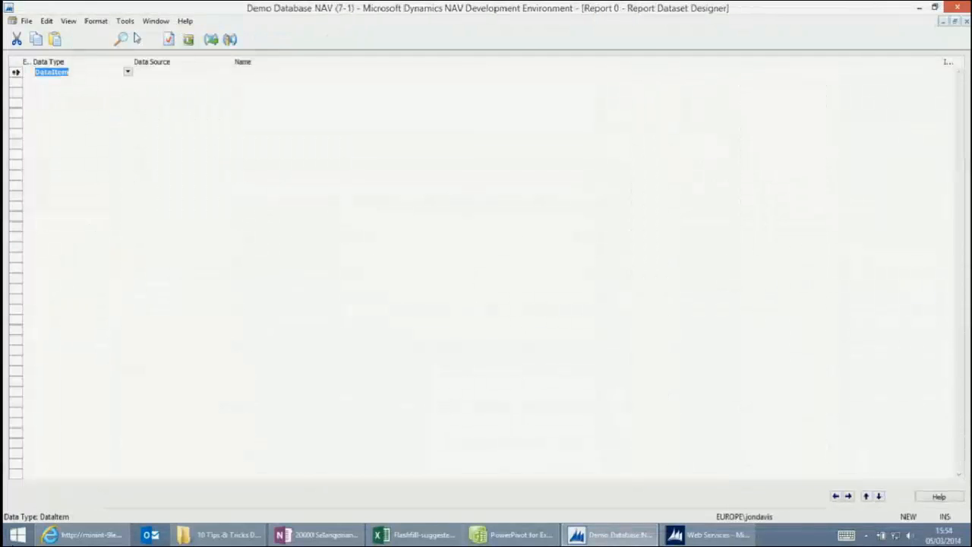
{"action": "left_click", "coordinate": [69, 23]}
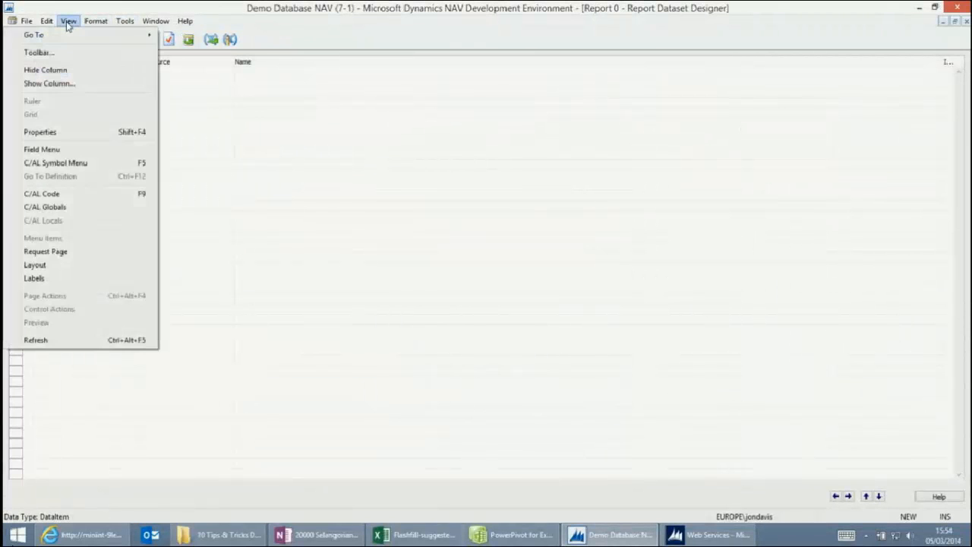
{"action": "left_click", "coordinate": [35, 265]}
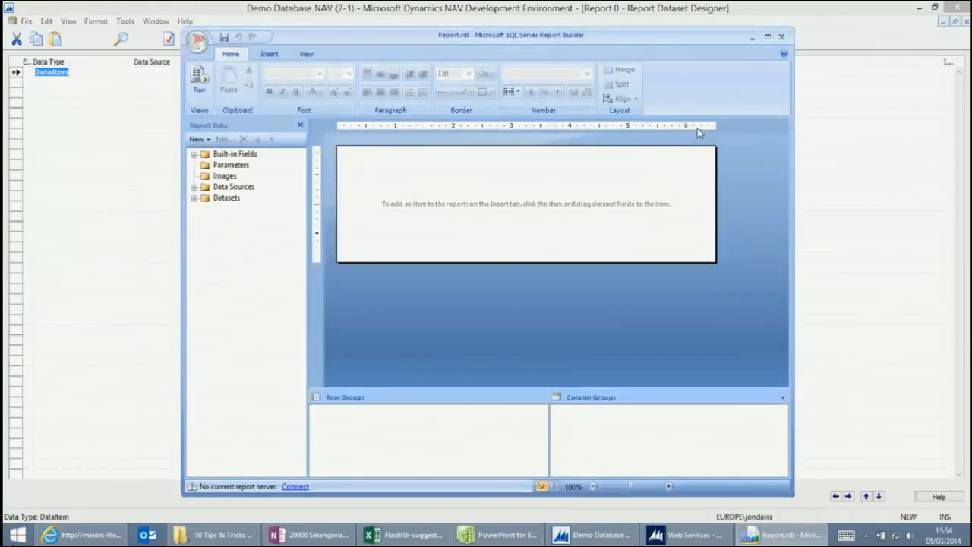
{"action": "left_click_drag", "start_coordinate": [667, 44], "coordinate": [613, 50]}
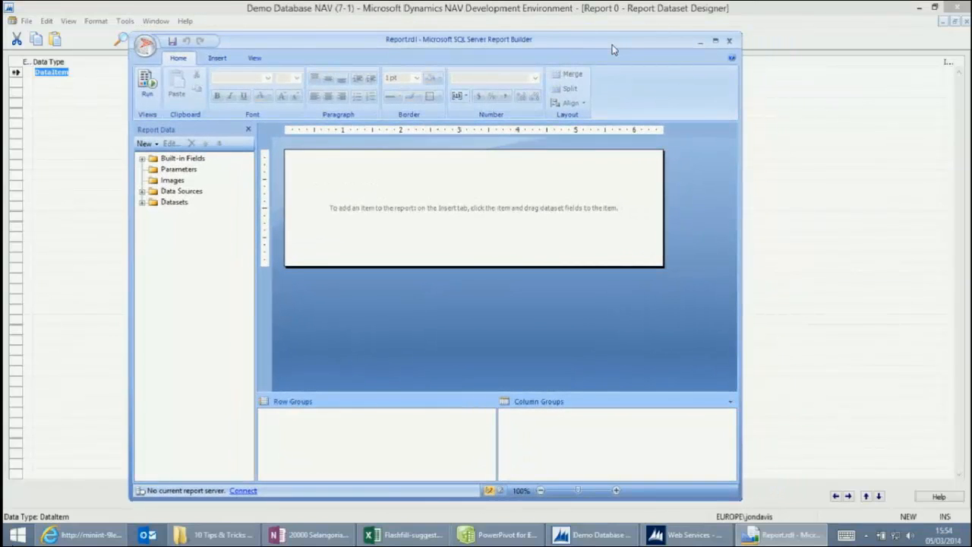
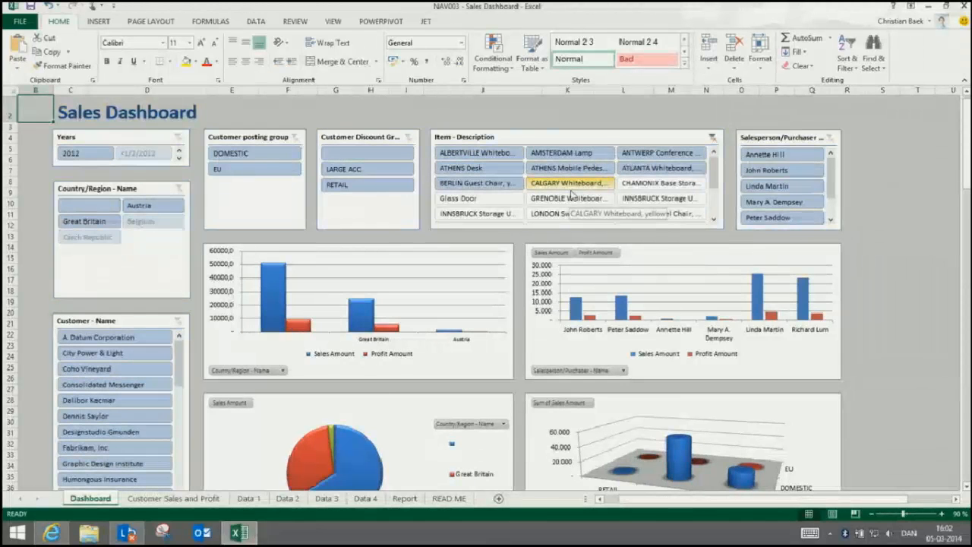
- Open the Jet Table Builder in Excel and add the Customer table to the report
{"action": "left_click", "coordinate": [426, 22]}
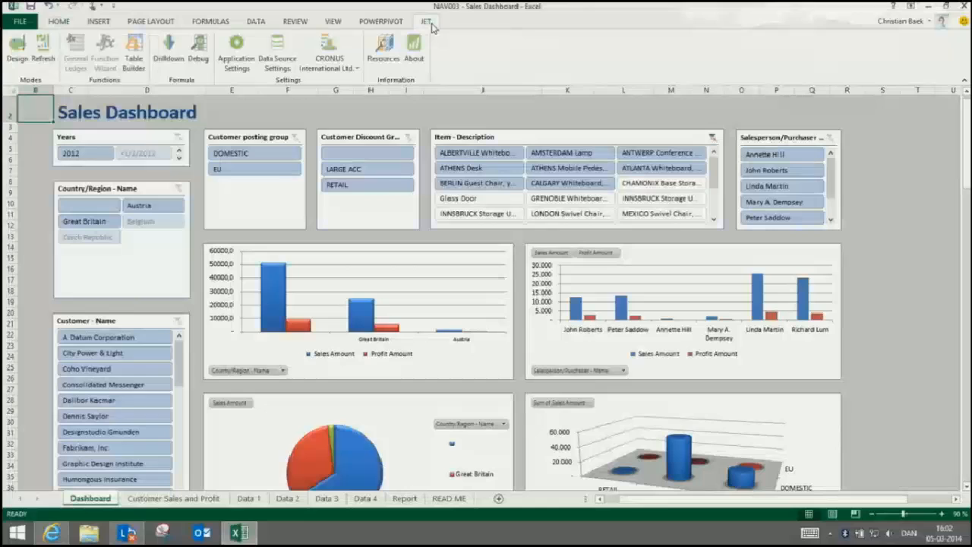
{"action": "left_click", "coordinate": [136, 55]}
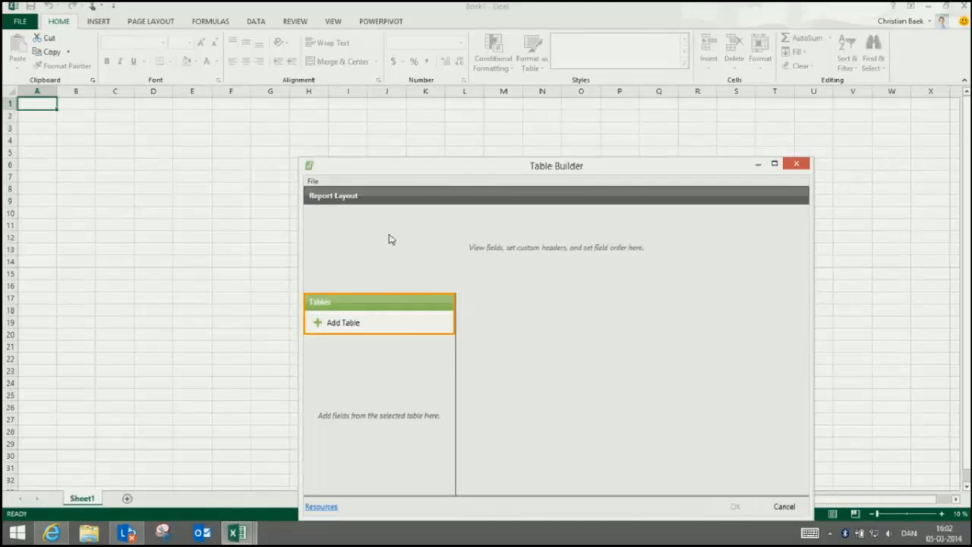
{"action": "left_click", "coordinate": [334, 329]}
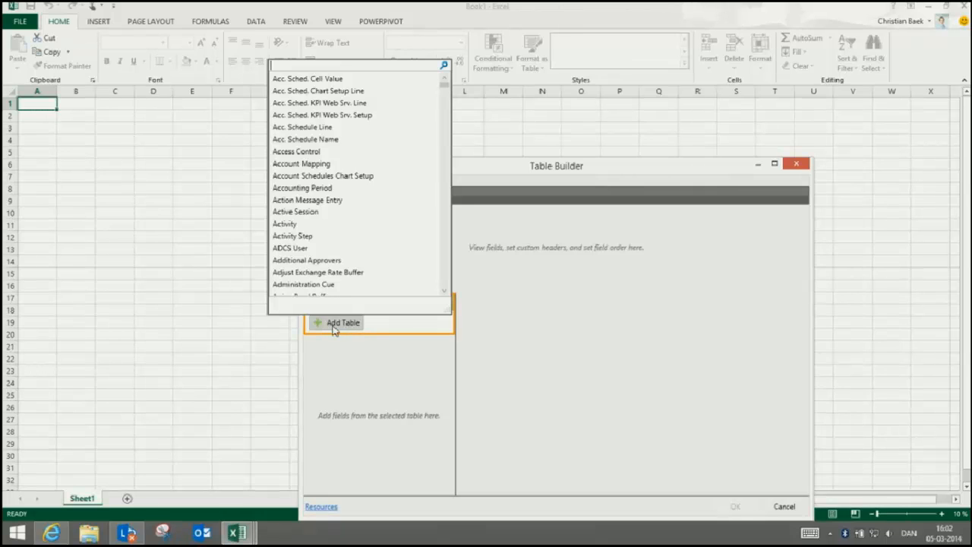
{"action": "type", "text": "cus"}
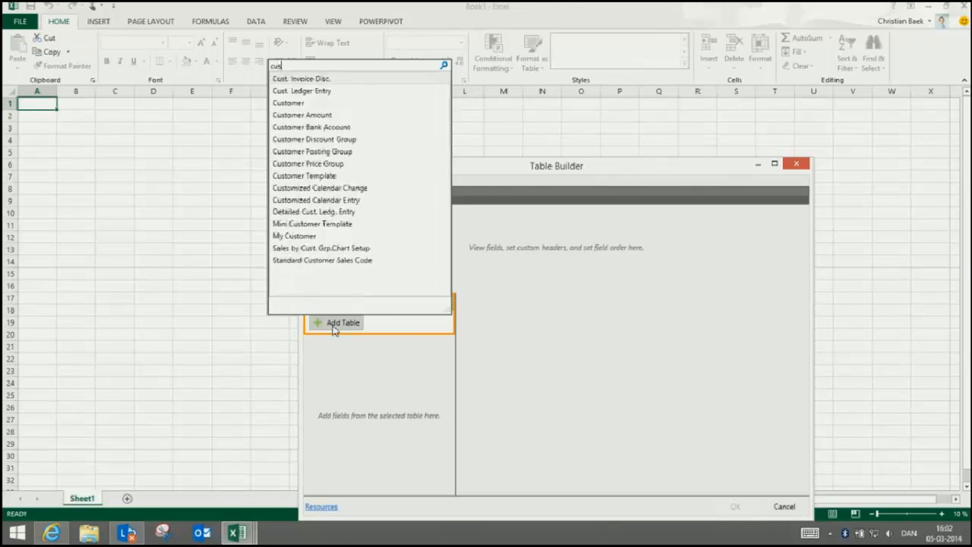
{"action": "key", "text": "Down"}
{"action": "key", "text": "Down"}
{"action": "key", "text": "Down"}
{"action": "key", "text": "Return"}
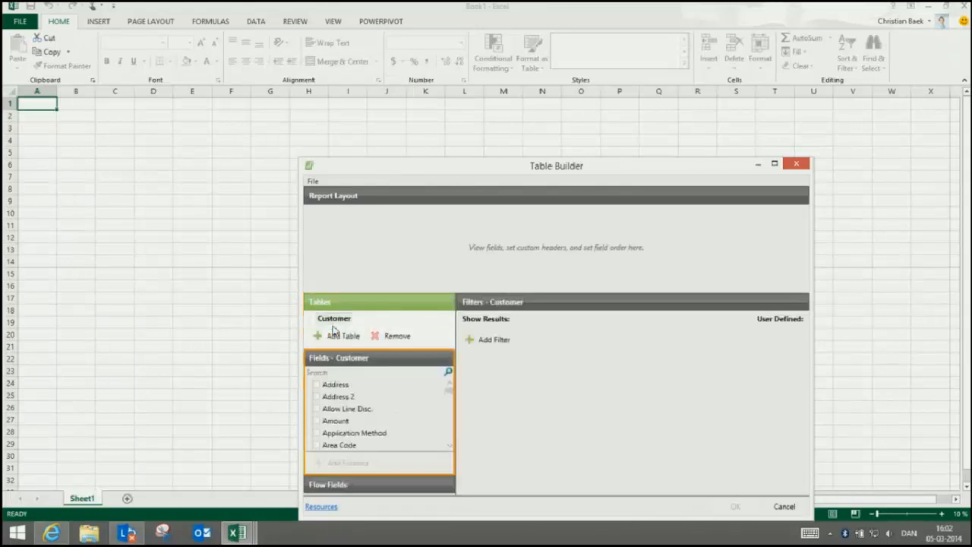
- Search the Customer table's fields for "na" and select the Name field
{"action": "left_click", "coordinate": [328, 372]}
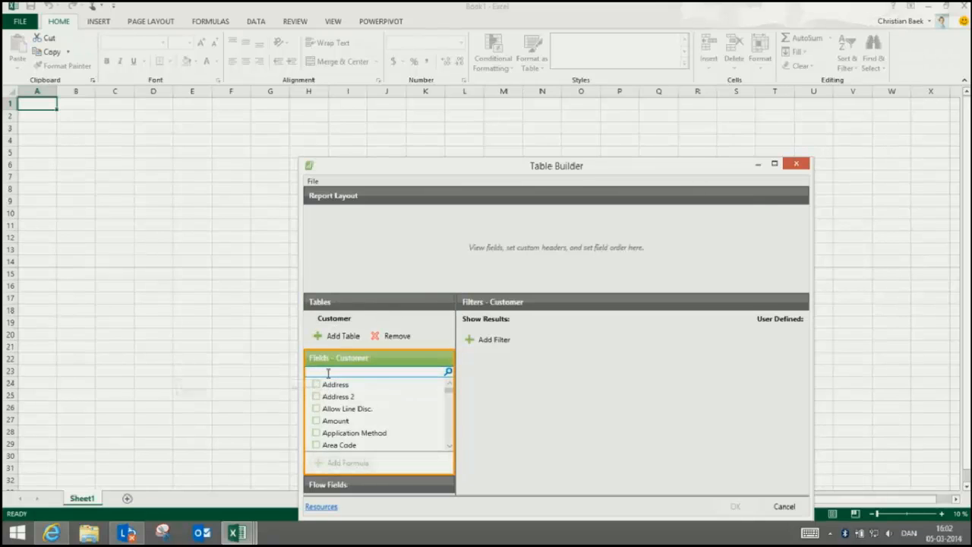
{"action": "type", "text": "na"}
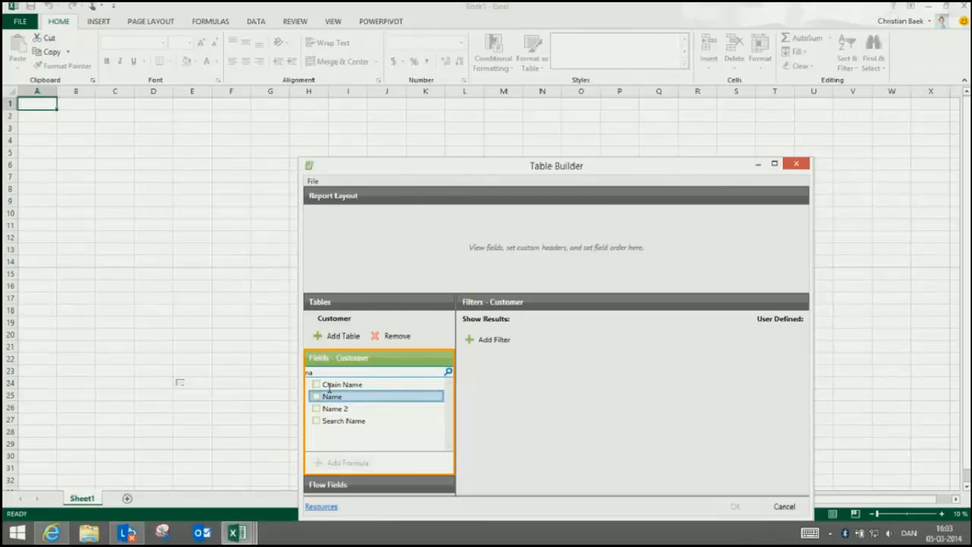
{"action": "left_click", "coordinate": [331, 396]}
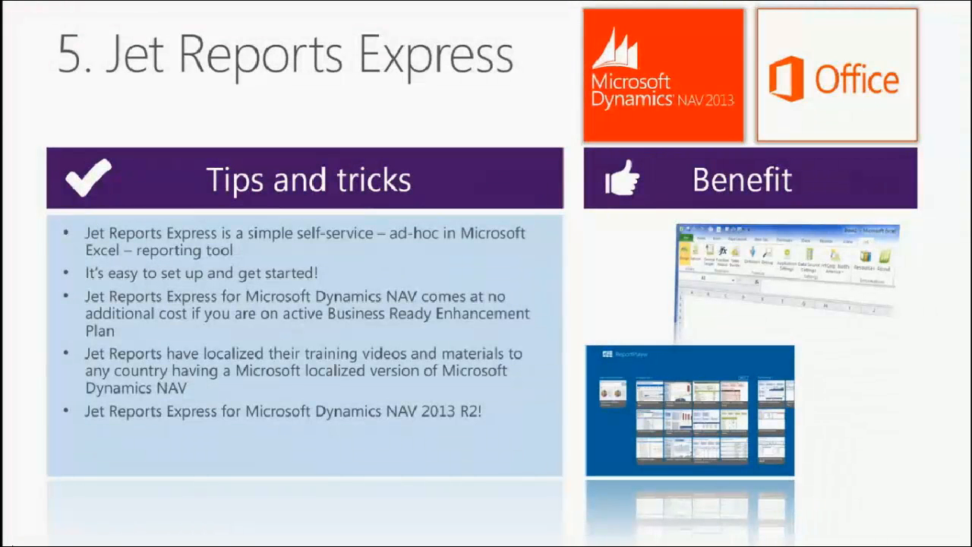
{"action": "key", "text": "Right"}
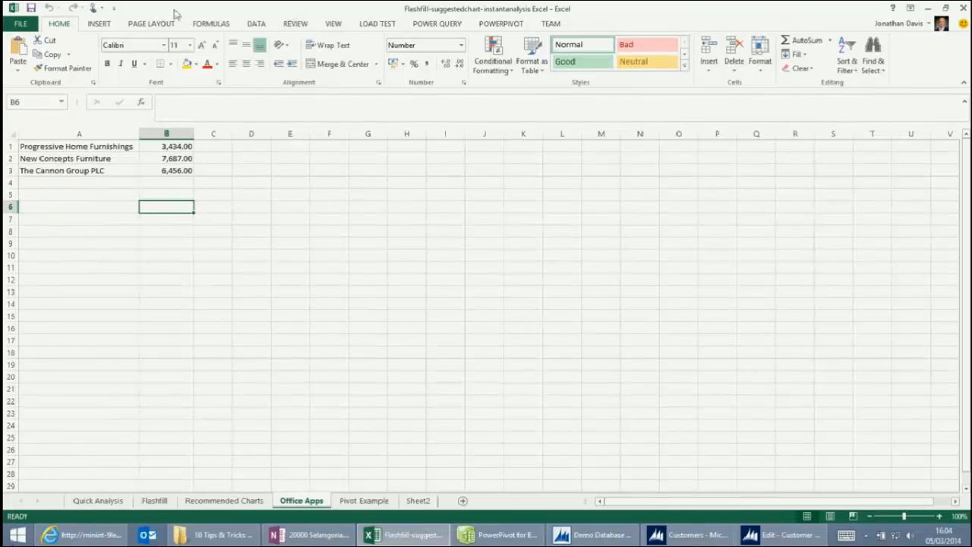
- Browse the Office Store in an enlarged window and insert the Gauge app from My Apps into the Office Apps sheet
{"action": "left_click", "coordinate": [105, 26]}
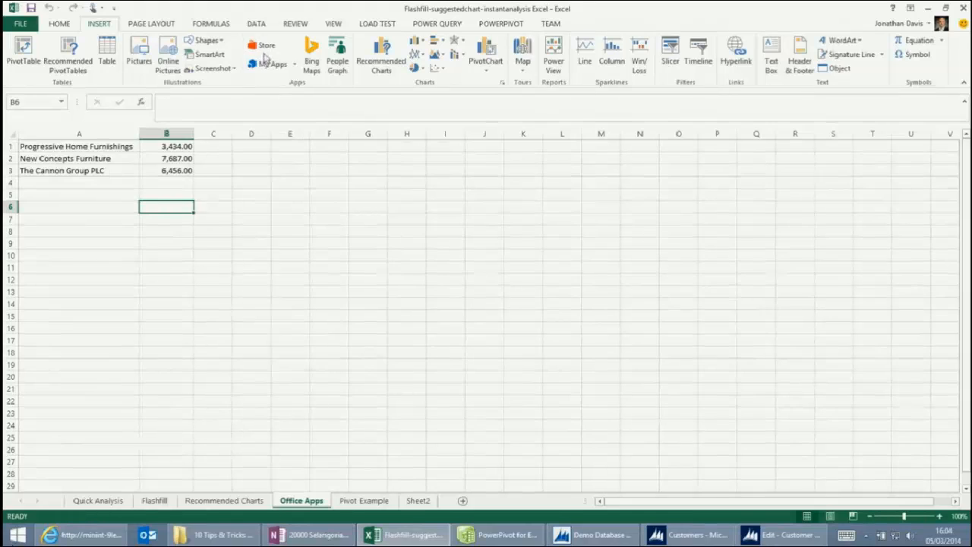
{"action": "left_click", "coordinate": [262, 47]}
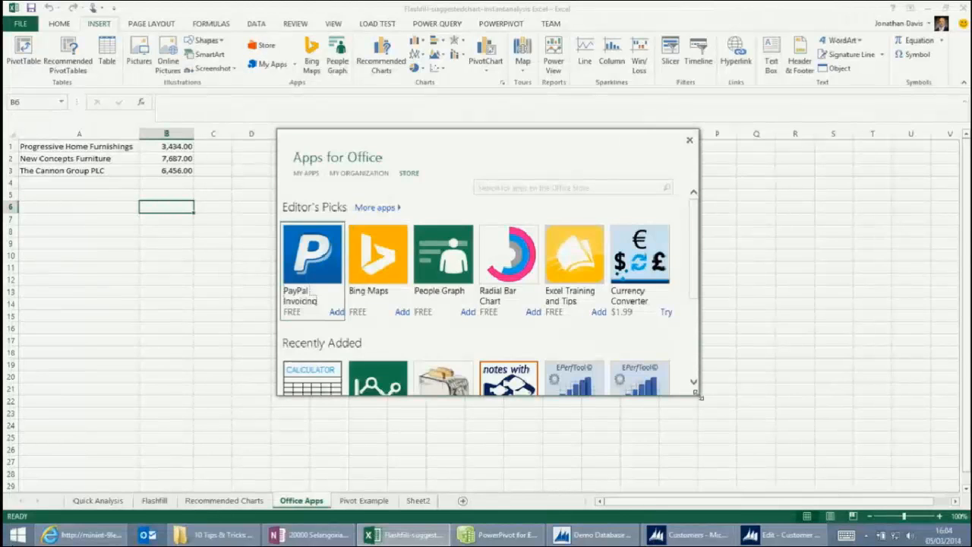
{"action": "left_click_drag", "start_coordinate": [699, 396], "coordinate": [773, 477]}
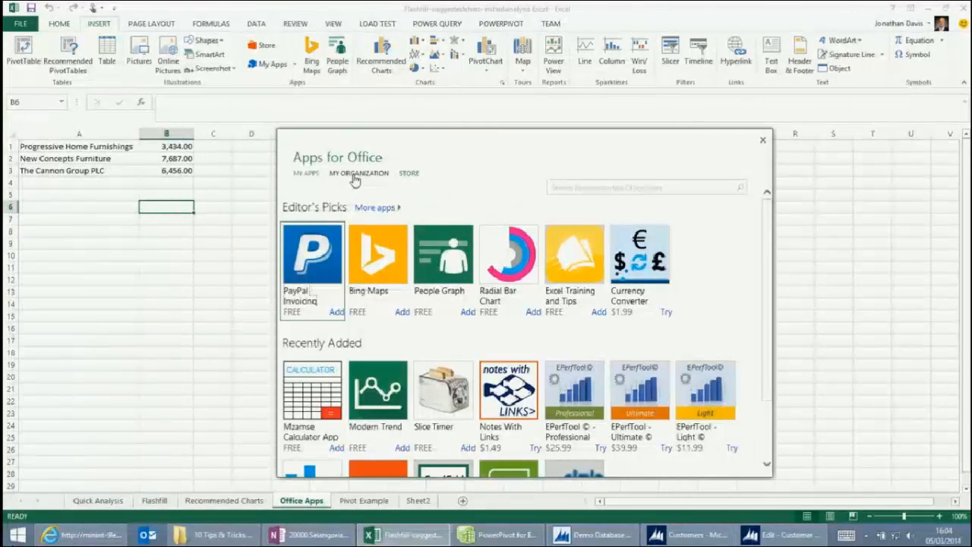
{"action": "left_click", "coordinate": [306, 174]}
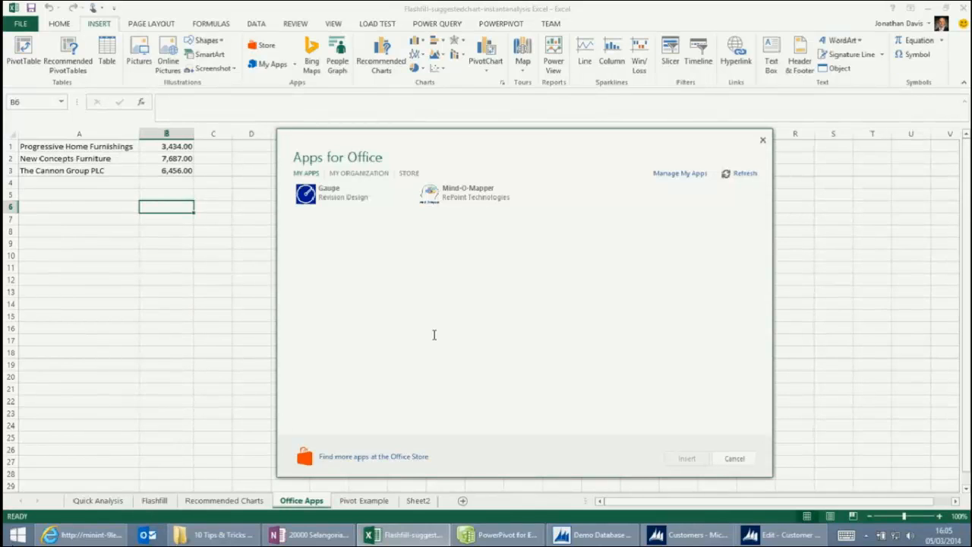
{"action": "left_click", "coordinate": [334, 198]}
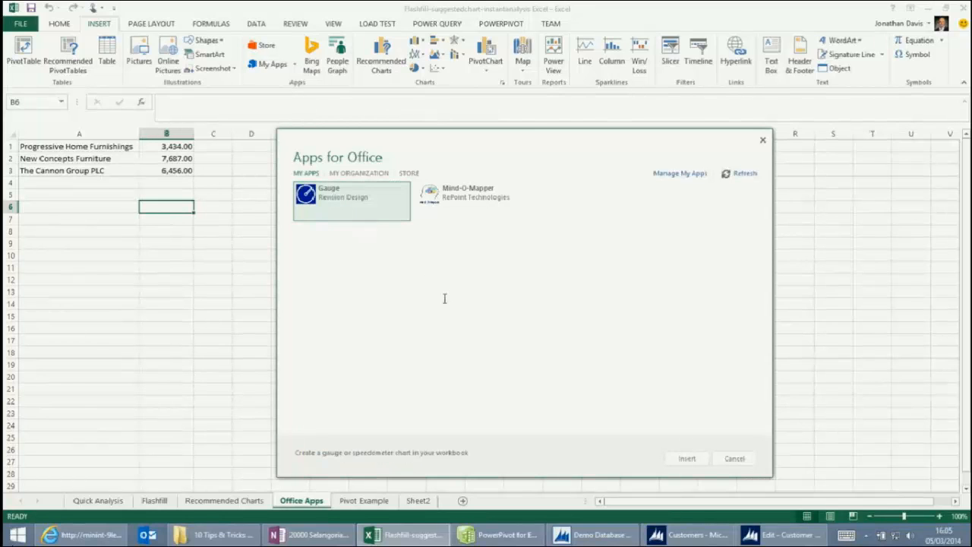
{"action": "left_click", "coordinate": [688, 458]}
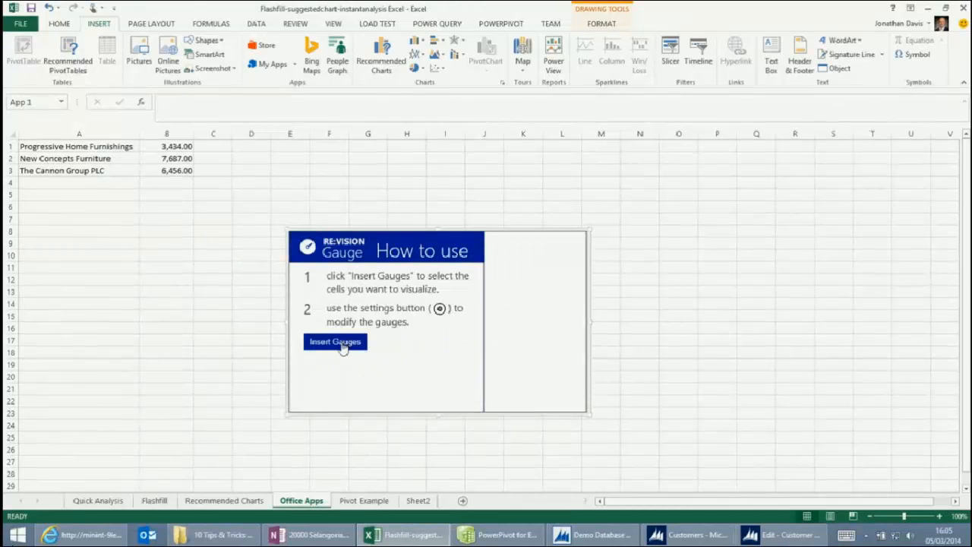
- Insert gauges in the Gauge app that visualize the cells A1:B3 of the Office Apps sheet
{"action": "left_click", "coordinate": [343, 346]}
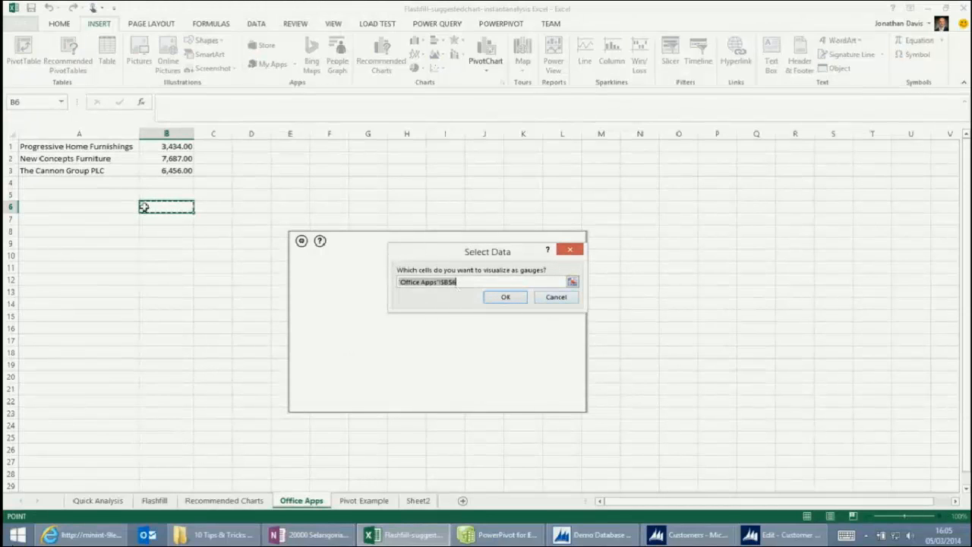
{"action": "left_click_drag", "start_coordinate": [59, 148], "coordinate": [183, 171]}
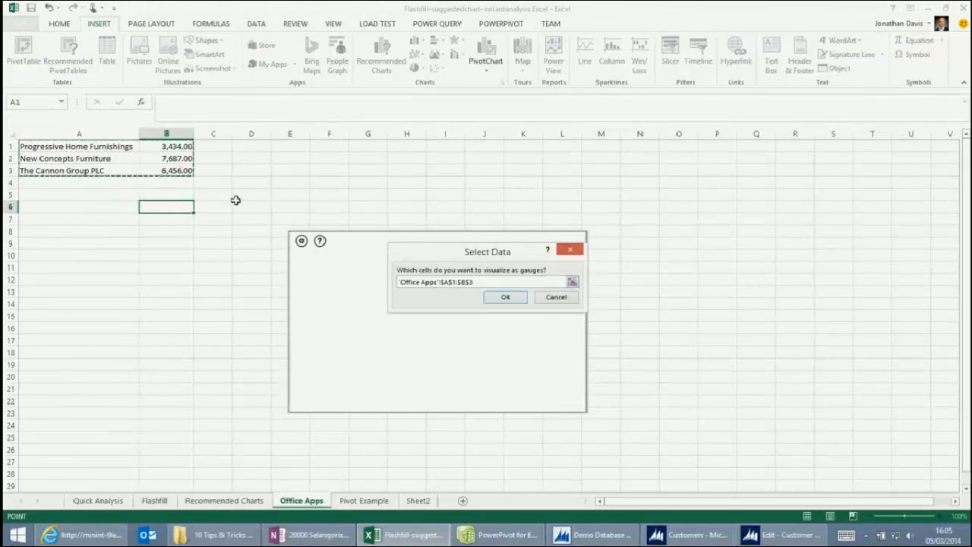
{"action": "left_click", "coordinate": [506, 297]}
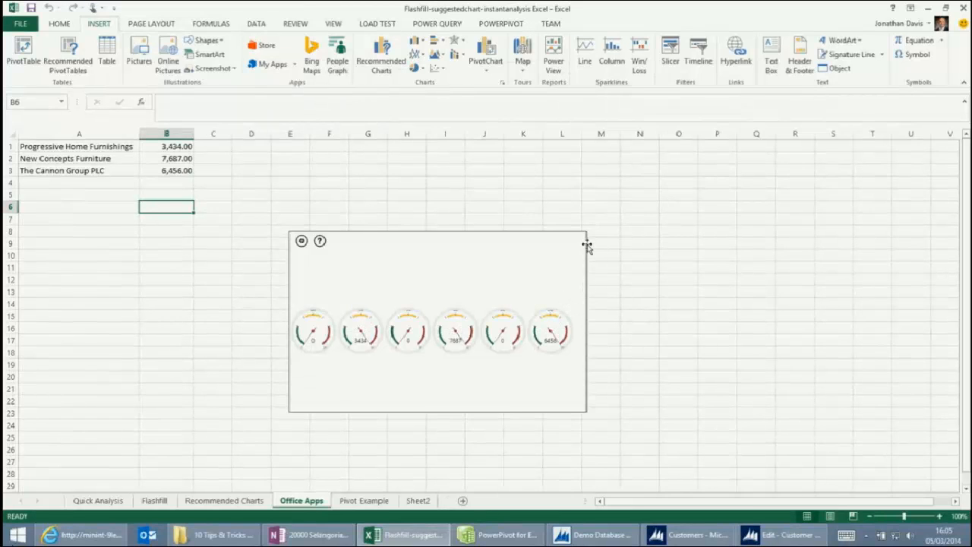
- Move the gauge object up beside the data and enlarge it to cover about columns E to R, rows 2 to 27
{"action": "left_click_drag", "start_coordinate": [587, 246], "coordinate": [703, 208]}
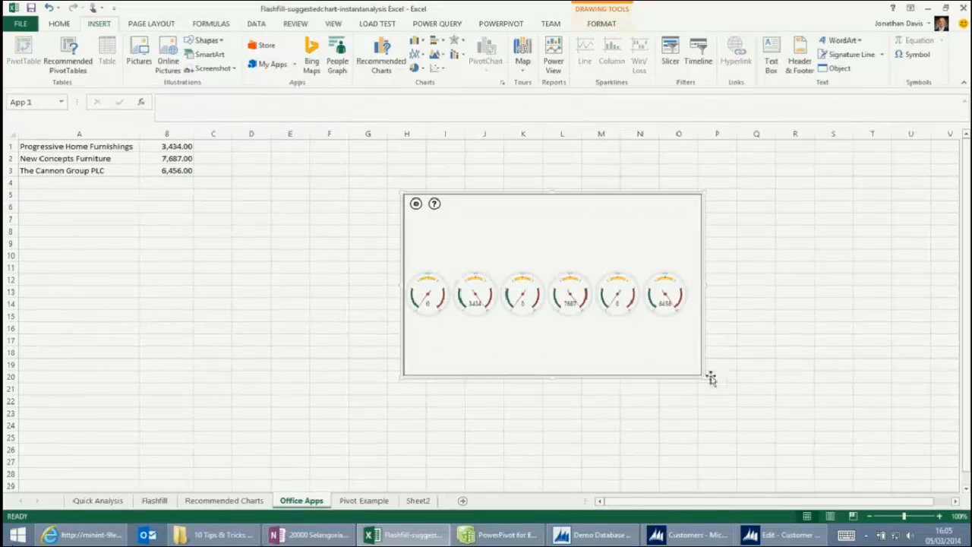
{"action": "left_click_drag", "start_coordinate": [701, 378], "coordinate": [845, 469]}
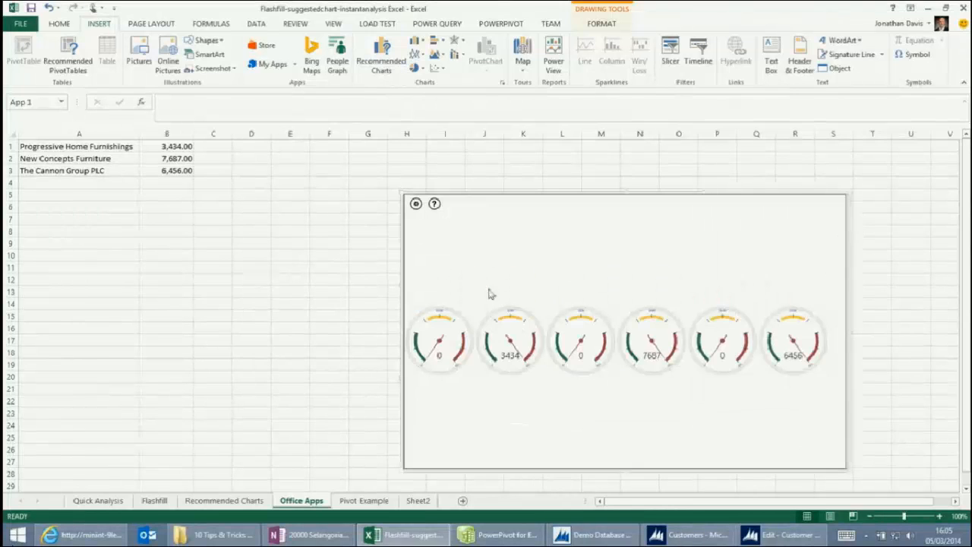
{"action": "left_click_drag", "start_coordinate": [403, 195], "coordinate": [262, 157]}
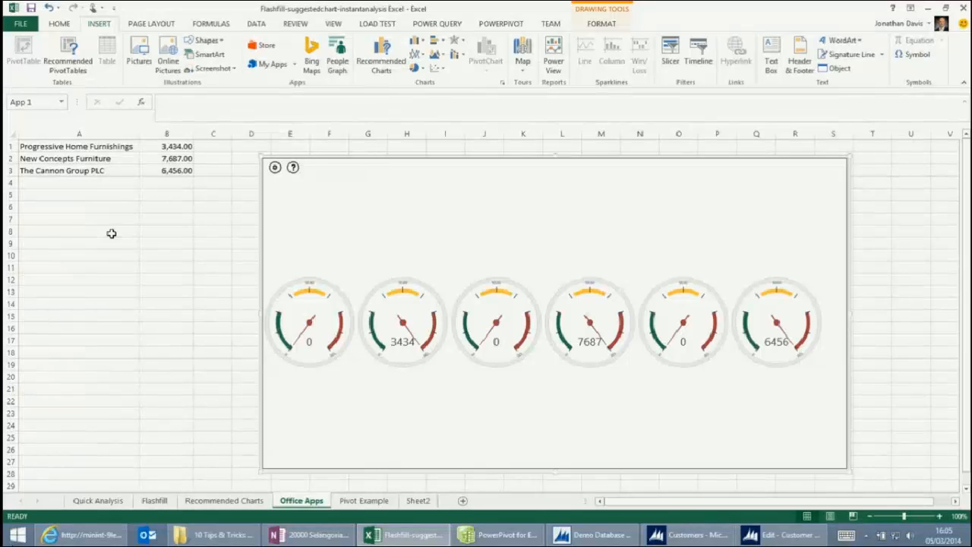
- Set the maximum value of the gauges' green range to 50 and return to the gauge display
{"action": "left_click", "coordinate": [275, 167]}
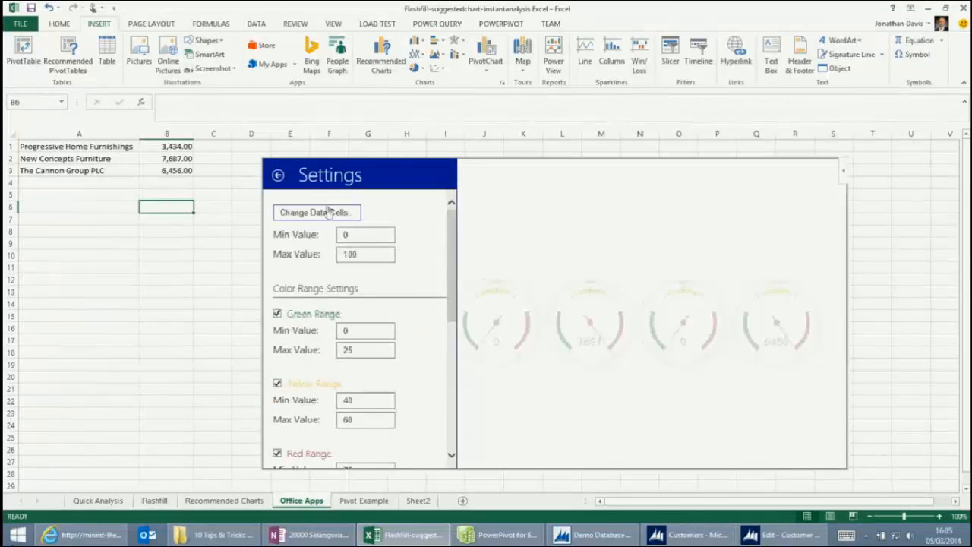
{"action": "left_click", "coordinate": [364, 349]}
{"action": "left_click_drag", "start_coordinate": [363, 349], "coordinate": [339, 349]}
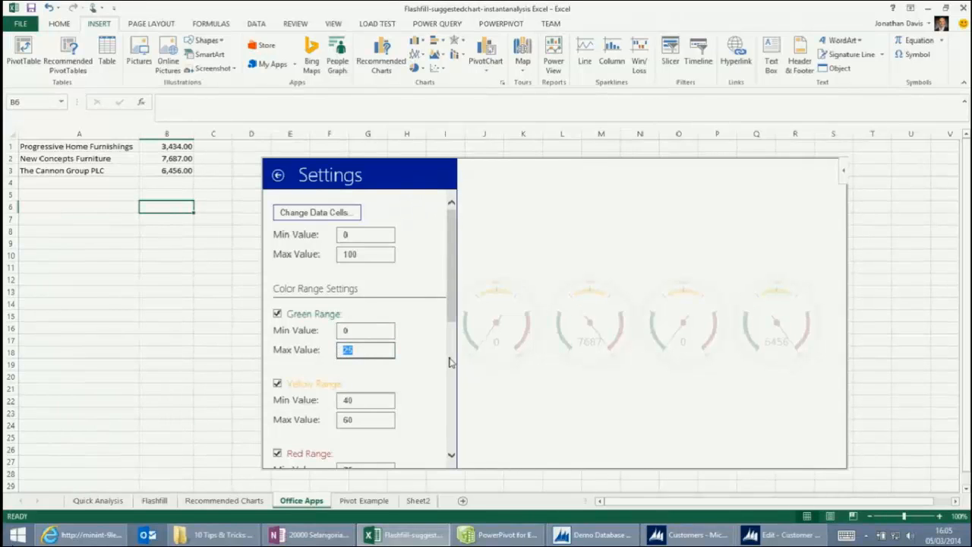
{"action": "type", "text": "500"}
{"action": "key", "text": "BackSpace"}
{"action": "key", "text": "BackSpace"}
{"action": "type", "text": "0"}
{"action": "left_click", "coordinate": [279, 175]}
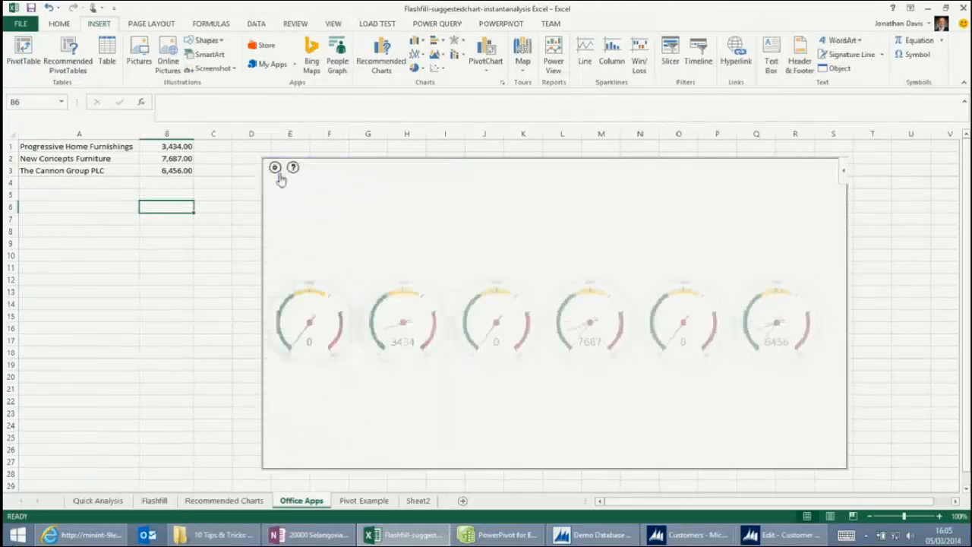
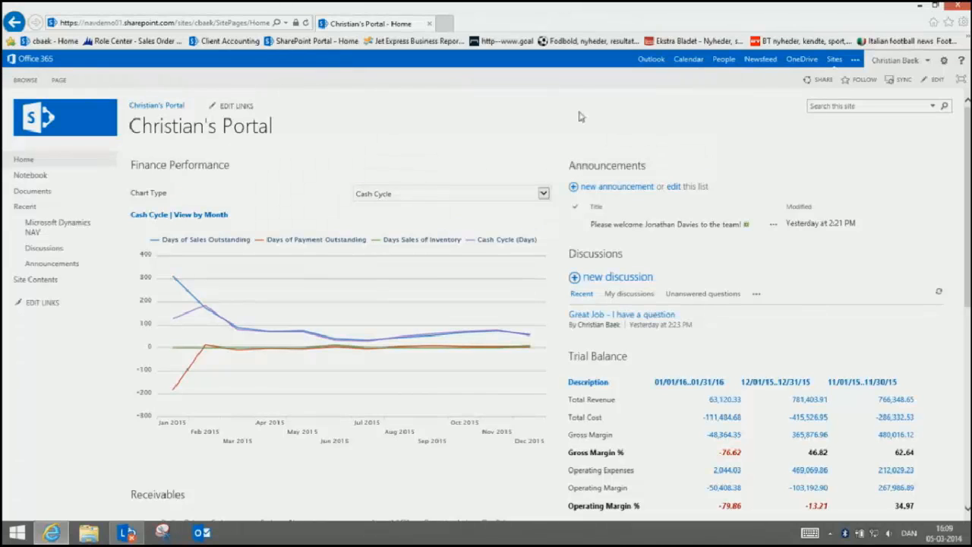
- Try to switch the Finance Performance chart on the SharePoint portal to Cash Flow and reload the page
{"action": "left_click", "coordinate": [545, 195]}
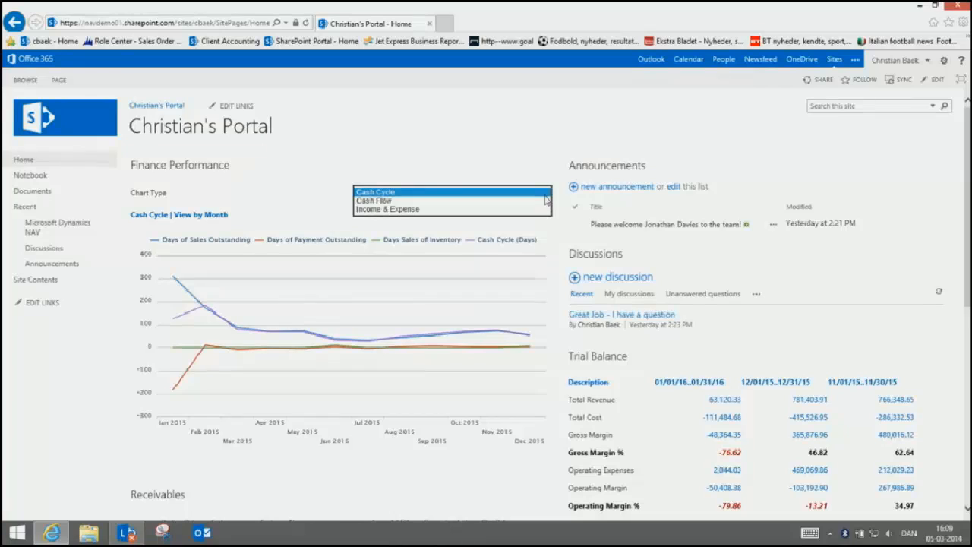
{"action": "left_click", "coordinate": [545, 200]}
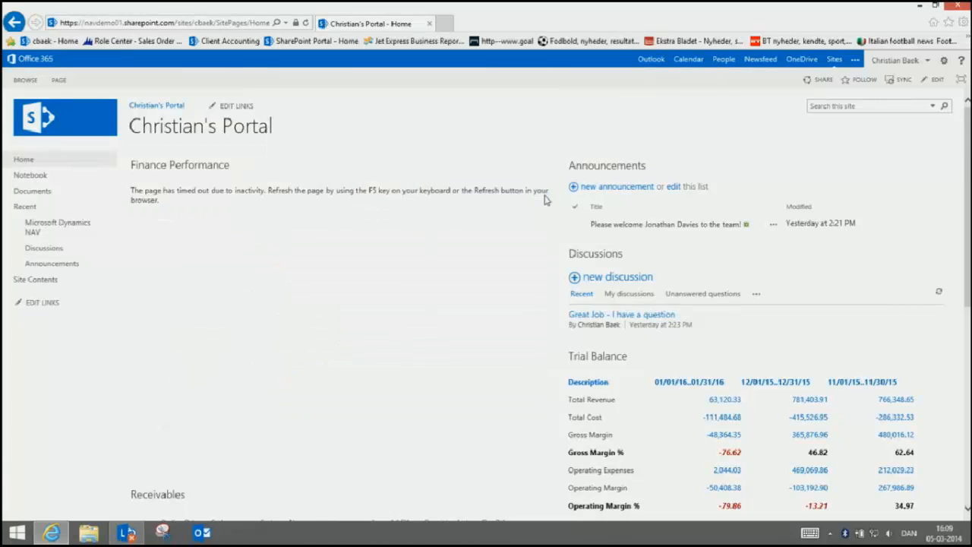
{"action": "key", "text": "F5"}
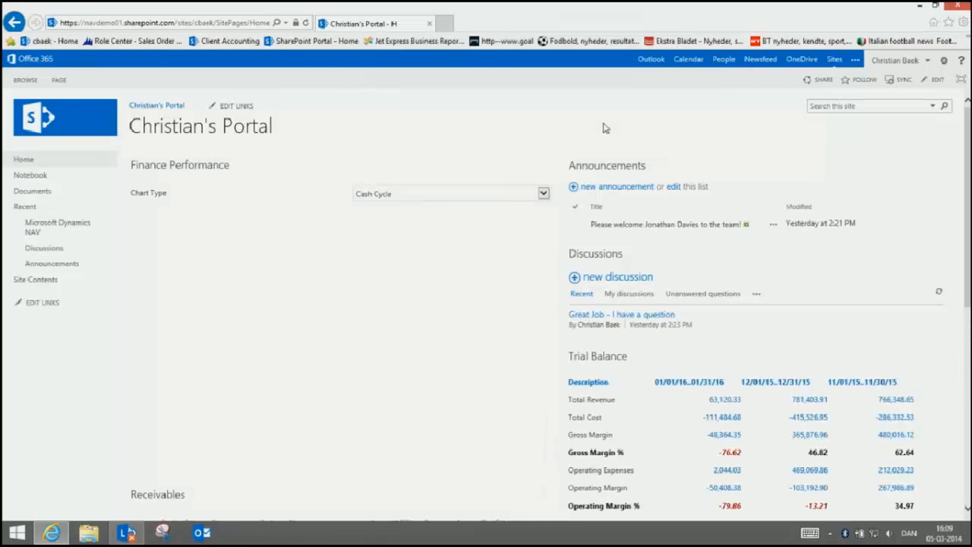
- Show the Finance Performance chart as Cash Flow, and after that as Income & Expense
{"action": "left_click", "coordinate": [542, 193]}
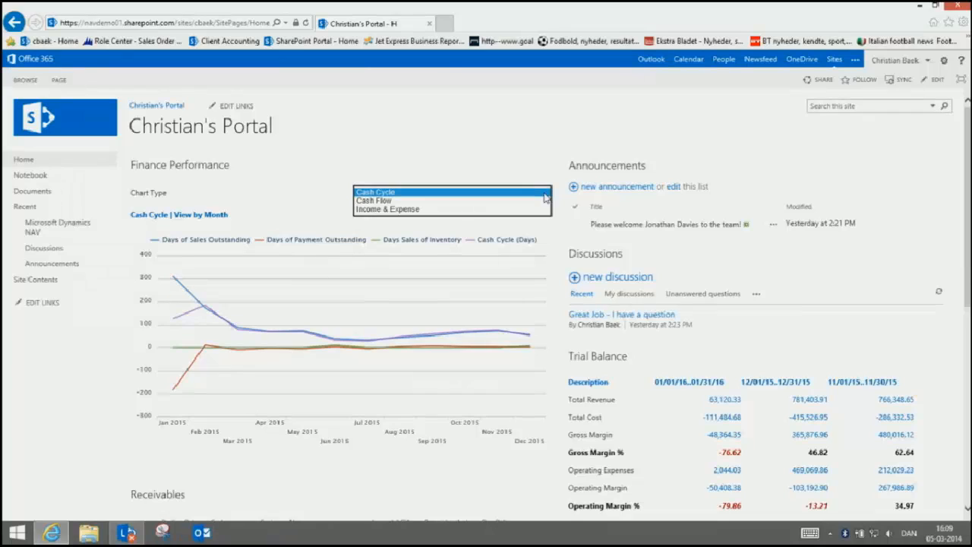
{"action": "left_click", "coordinate": [545, 199]}
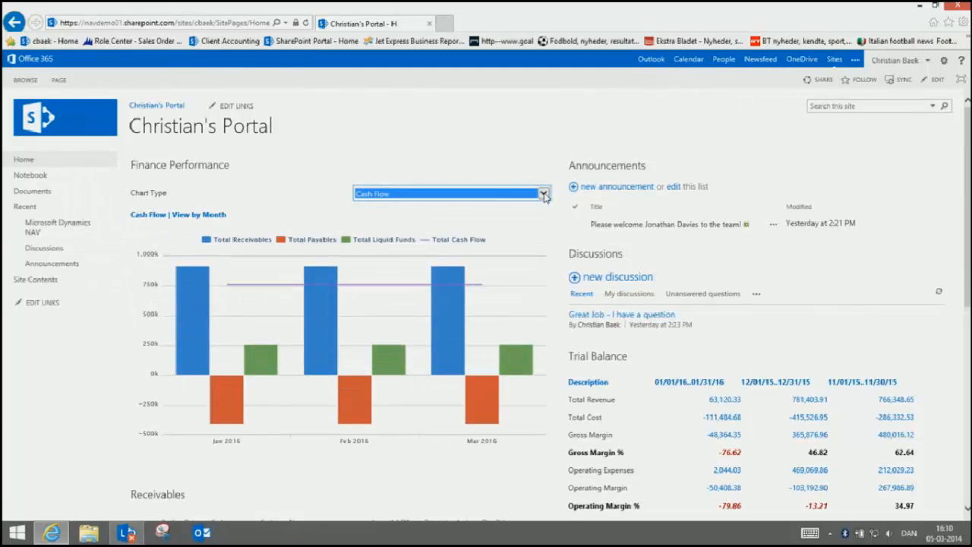
{"action": "key", "text": "Down"}
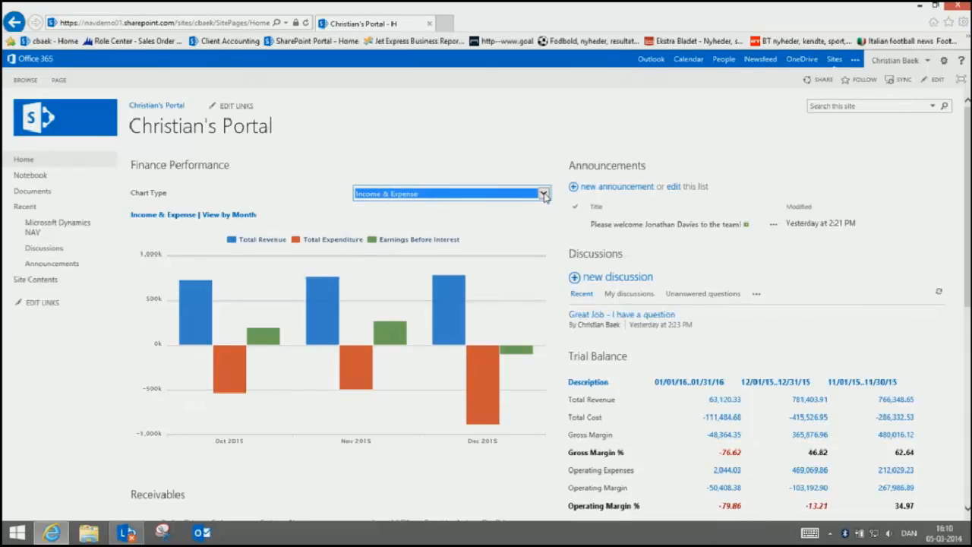
{"action": "left_click", "coordinate": [623, 116]}
- Review the portal's receivables, payables and finance reports, view the Customer Top 10 List as a PDF and close it
{"action": "scroll", "coordinate": [643, 141], "scroll_direction": "down", "scroll_amount": 1}
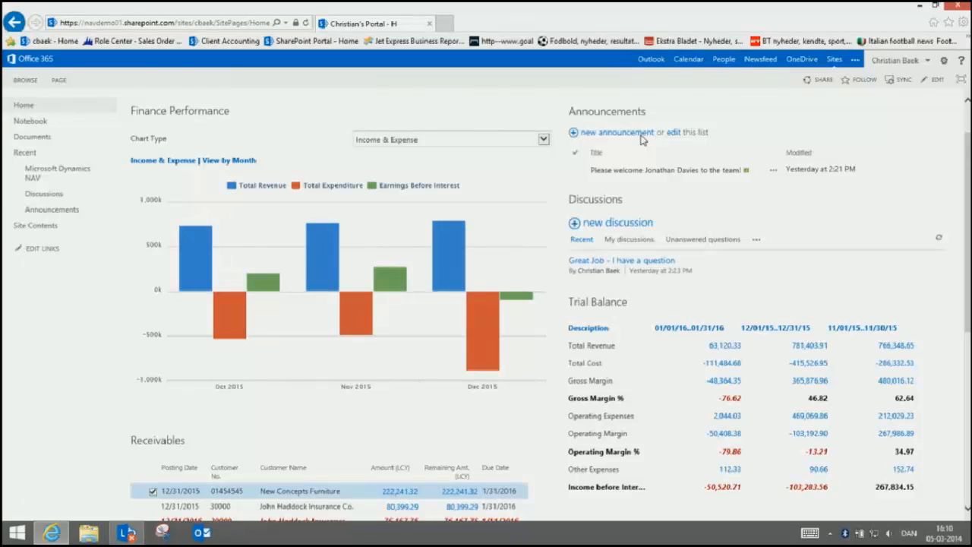
{"action": "scroll", "coordinate": [642, 139], "scroll_direction": "down", "scroll_amount": 3}
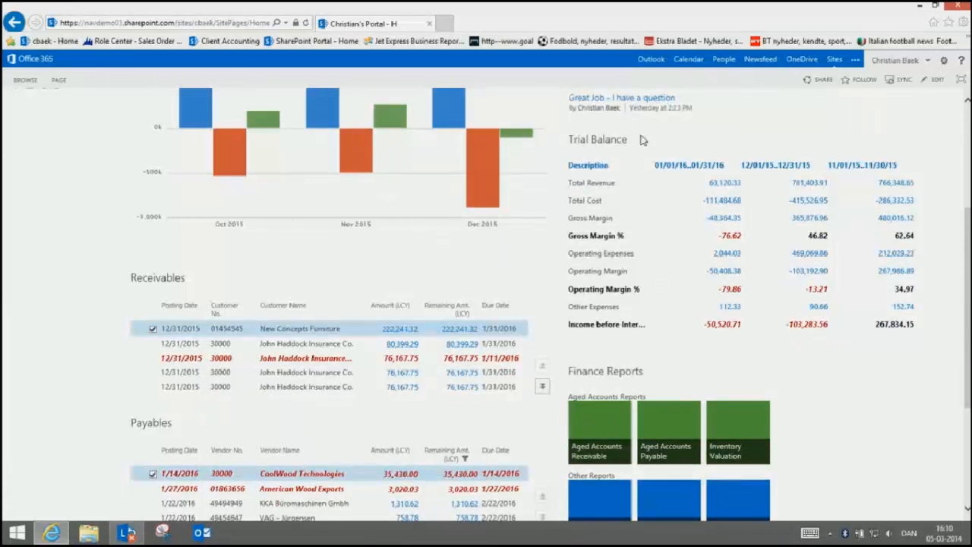
{"action": "scroll", "coordinate": [642, 138], "scroll_direction": "down", "scroll_amount": 1}
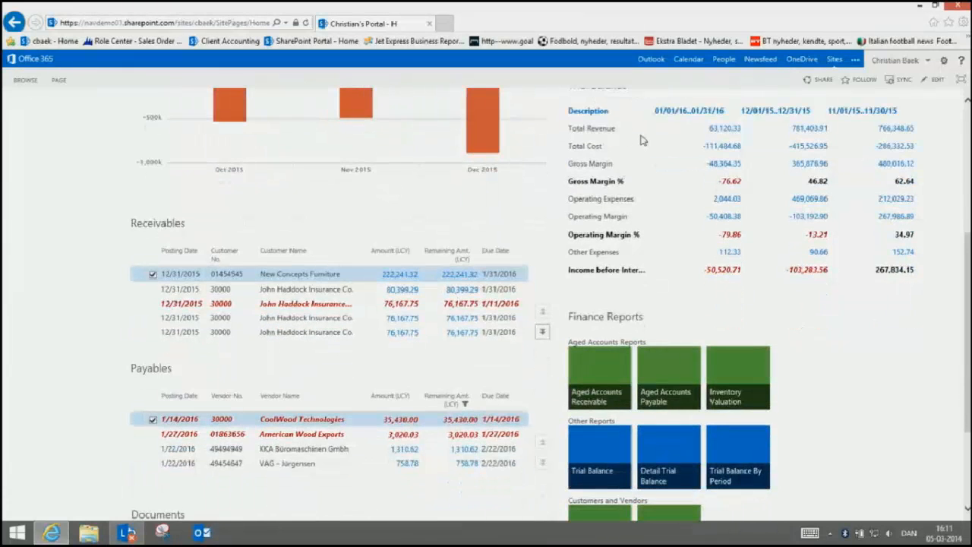
{"action": "scroll", "coordinate": [642, 139], "scroll_direction": "down", "scroll_amount": 1}
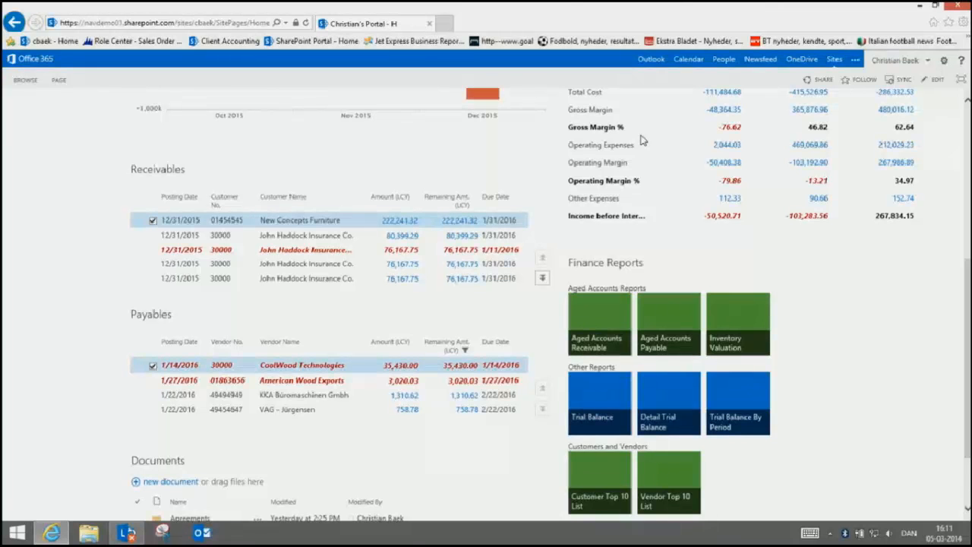
{"action": "scroll", "coordinate": [640, 141], "scroll_direction": "down", "scroll_amount": 3}
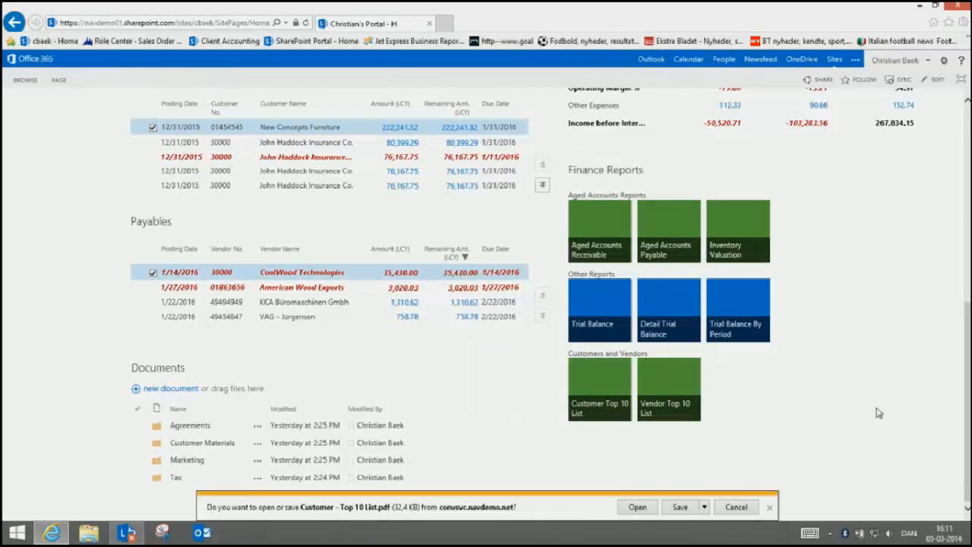
{"action": "left_click", "coordinate": [642, 508]}
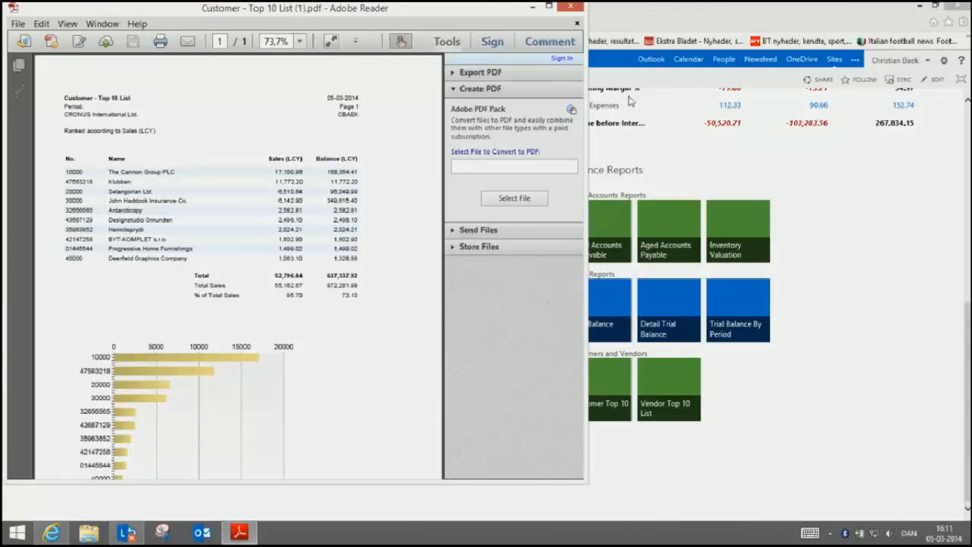
{"action": "left_click", "coordinate": [571, 8]}
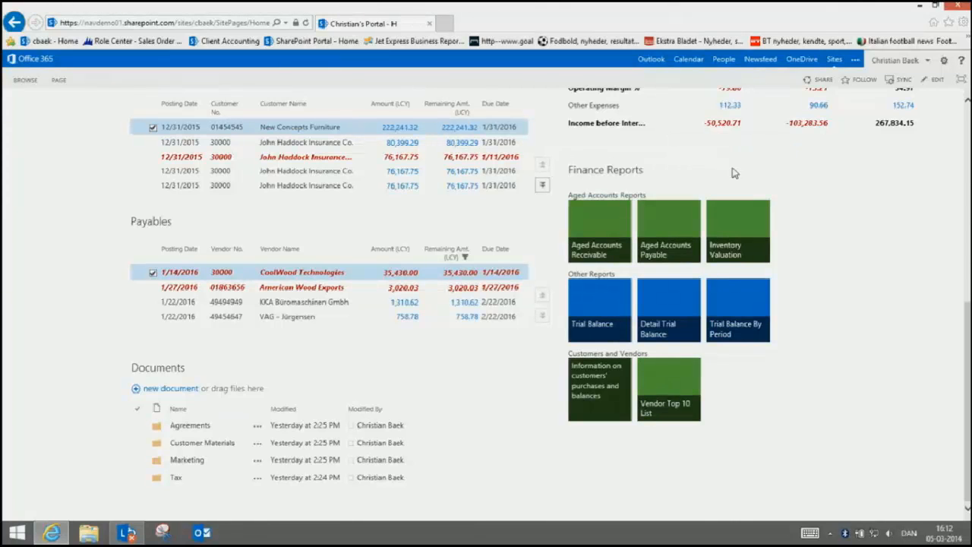
- Put the portal page in edit mode, review the app parts available for insertion, and save the page without adding one
{"action": "scroll", "coordinate": [733, 173], "scroll_direction": "up", "scroll_amount": 5}
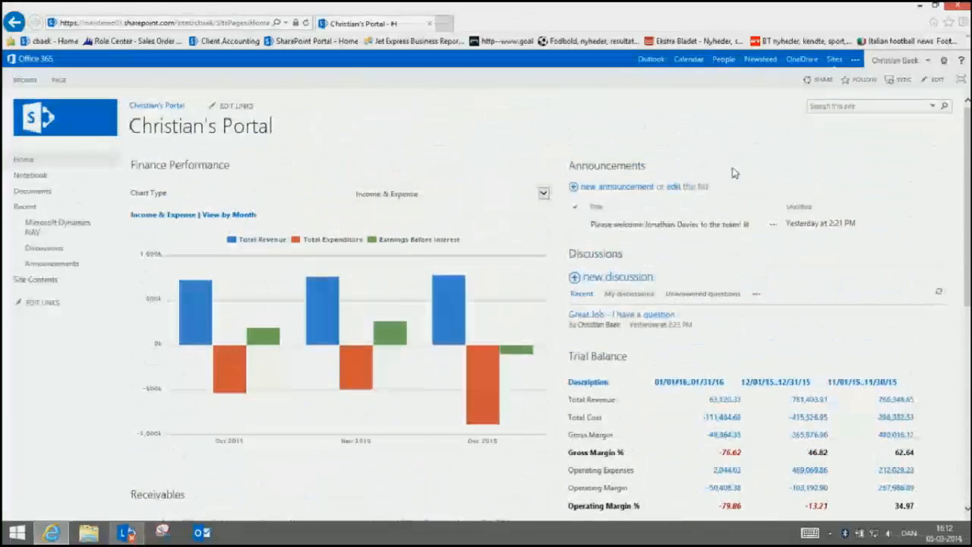
{"action": "left_click", "coordinate": [939, 80]}
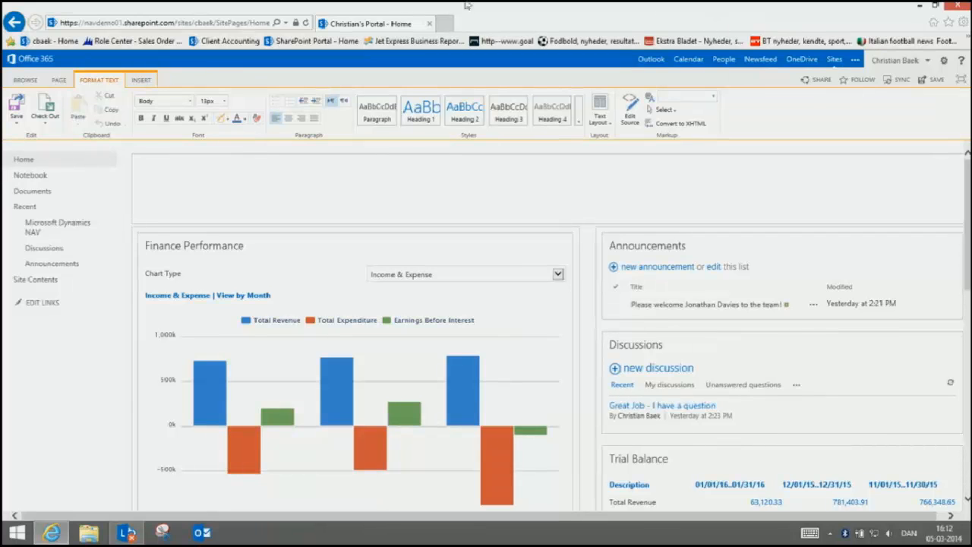
{"action": "left_click", "coordinate": [139, 80]}
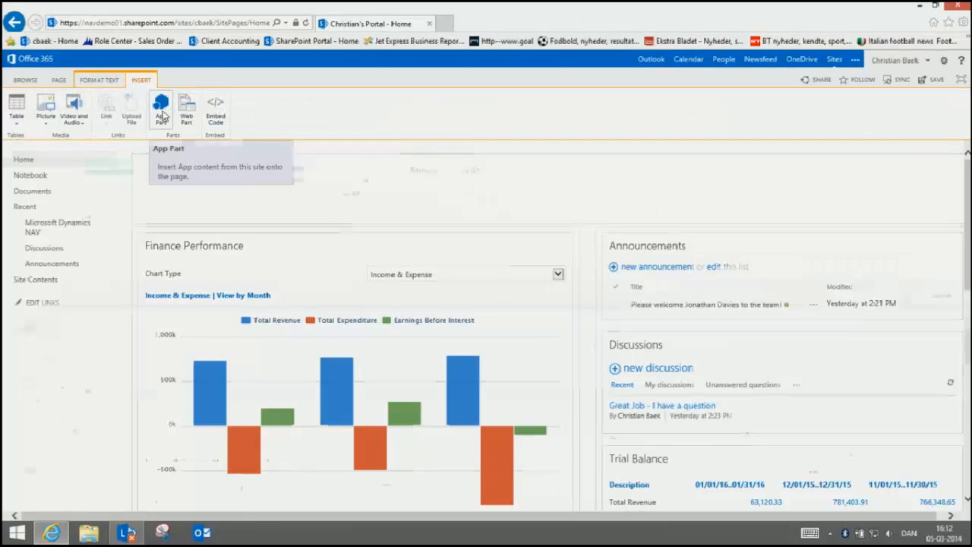
{"action": "left_click", "coordinate": [162, 112]}
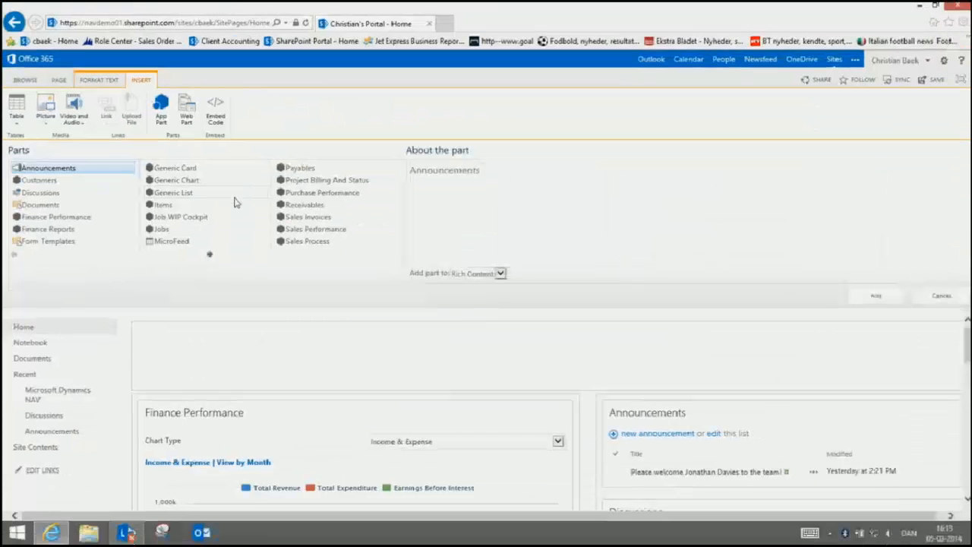
{"action": "left_click", "coordinate": [935, 80]}
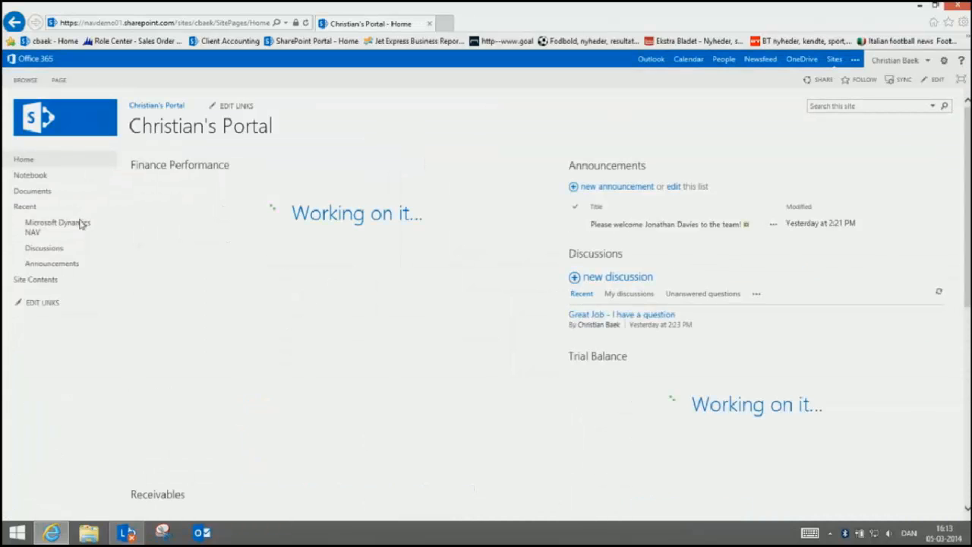
- View the Microsoft Dynamics NAV Role Center from the portal's recent links and return to the portal
{"action": "left_click", "coordinate": [57, 228]}
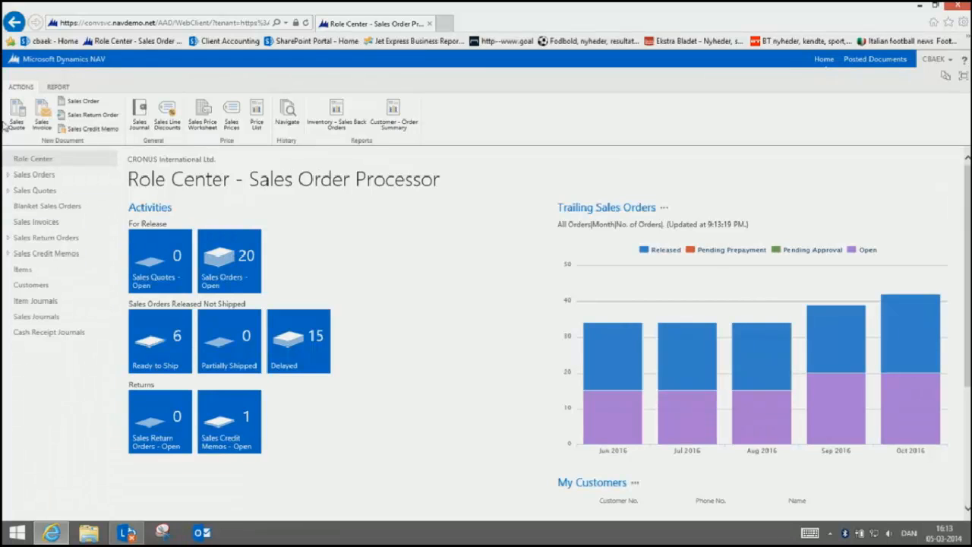
{"action": "left_click", "coordinate": [18, 24]}
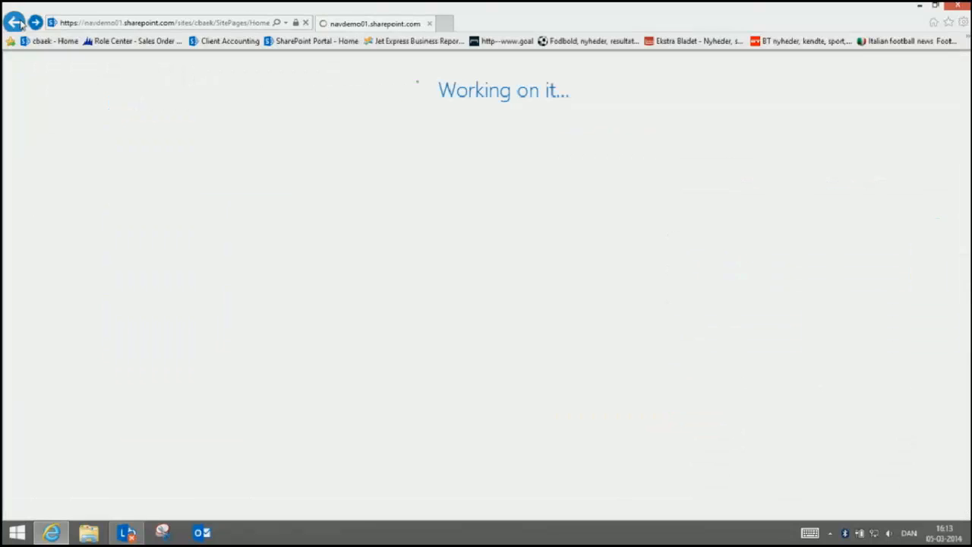